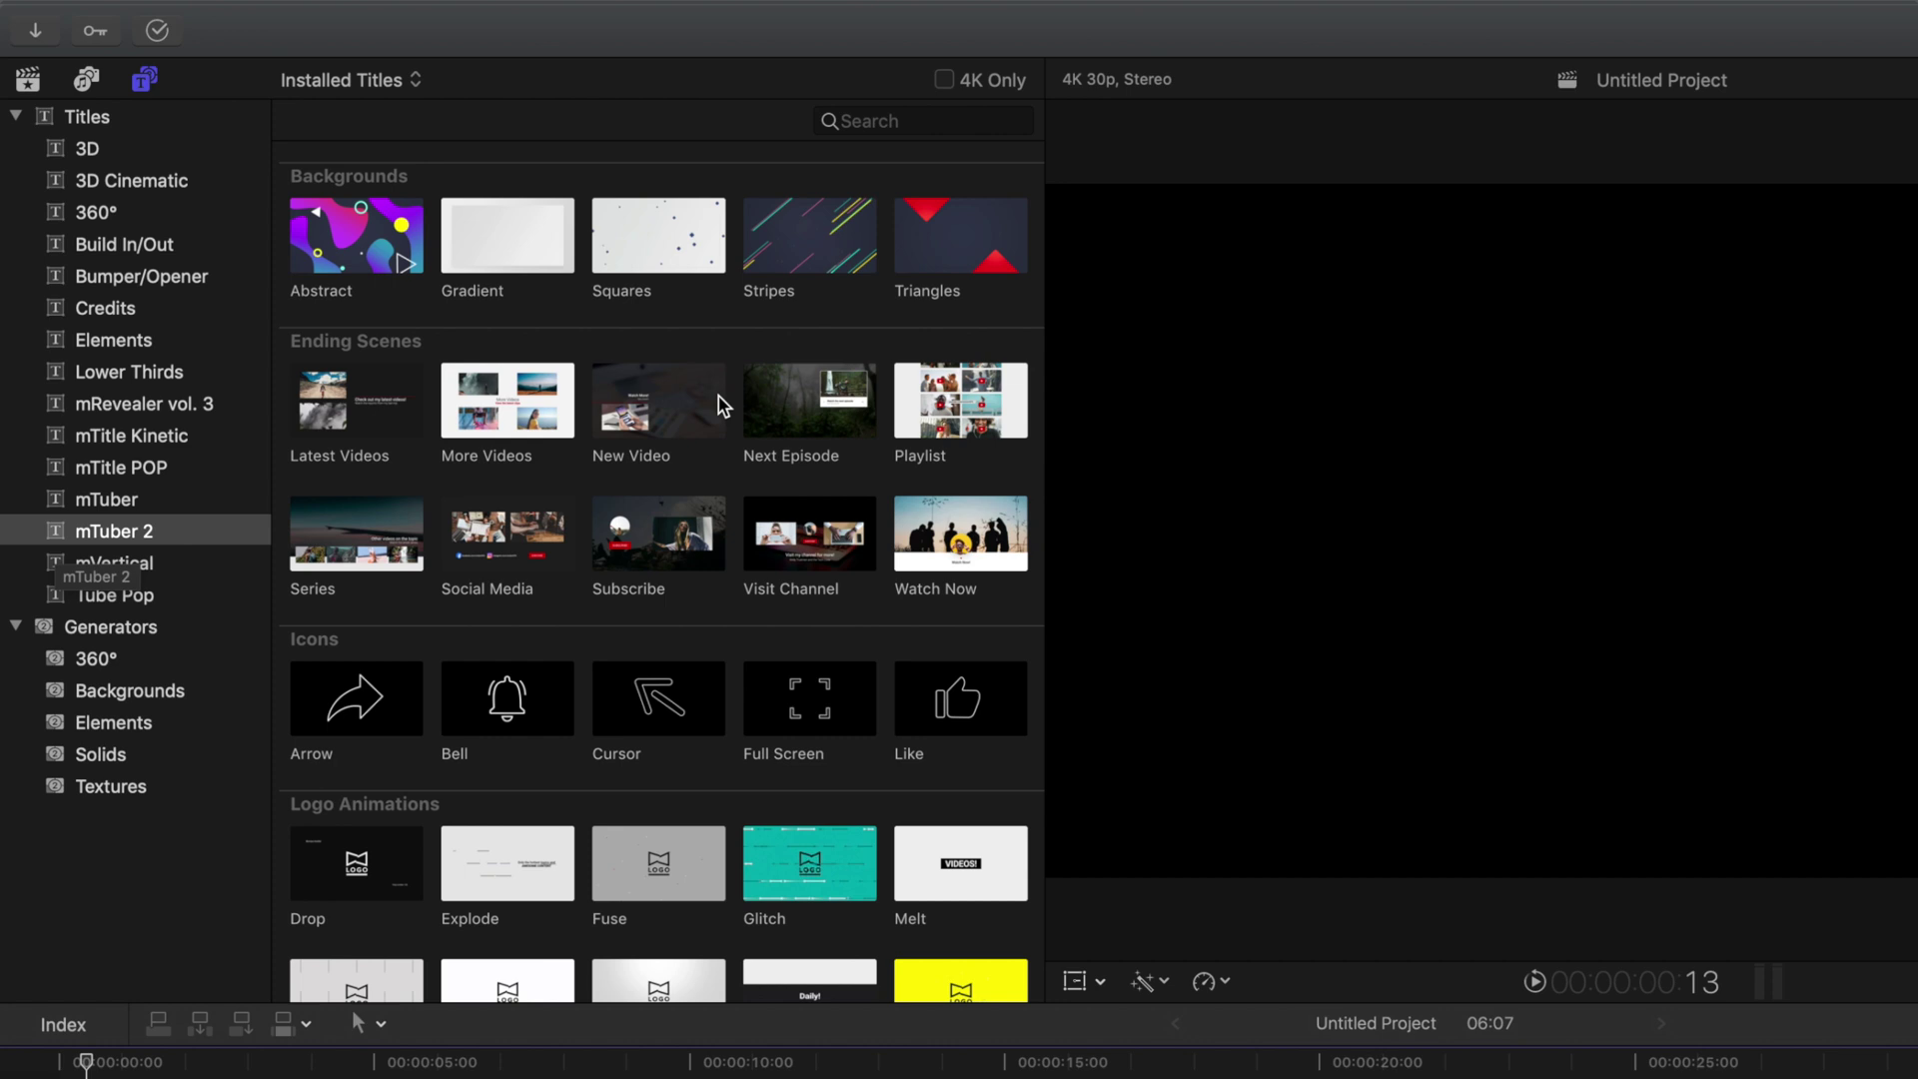
# Step: Scroll the mTuber 2 titles and preview the Zoom pointer title
pyautogui.scroll(-3, 1009, 320)
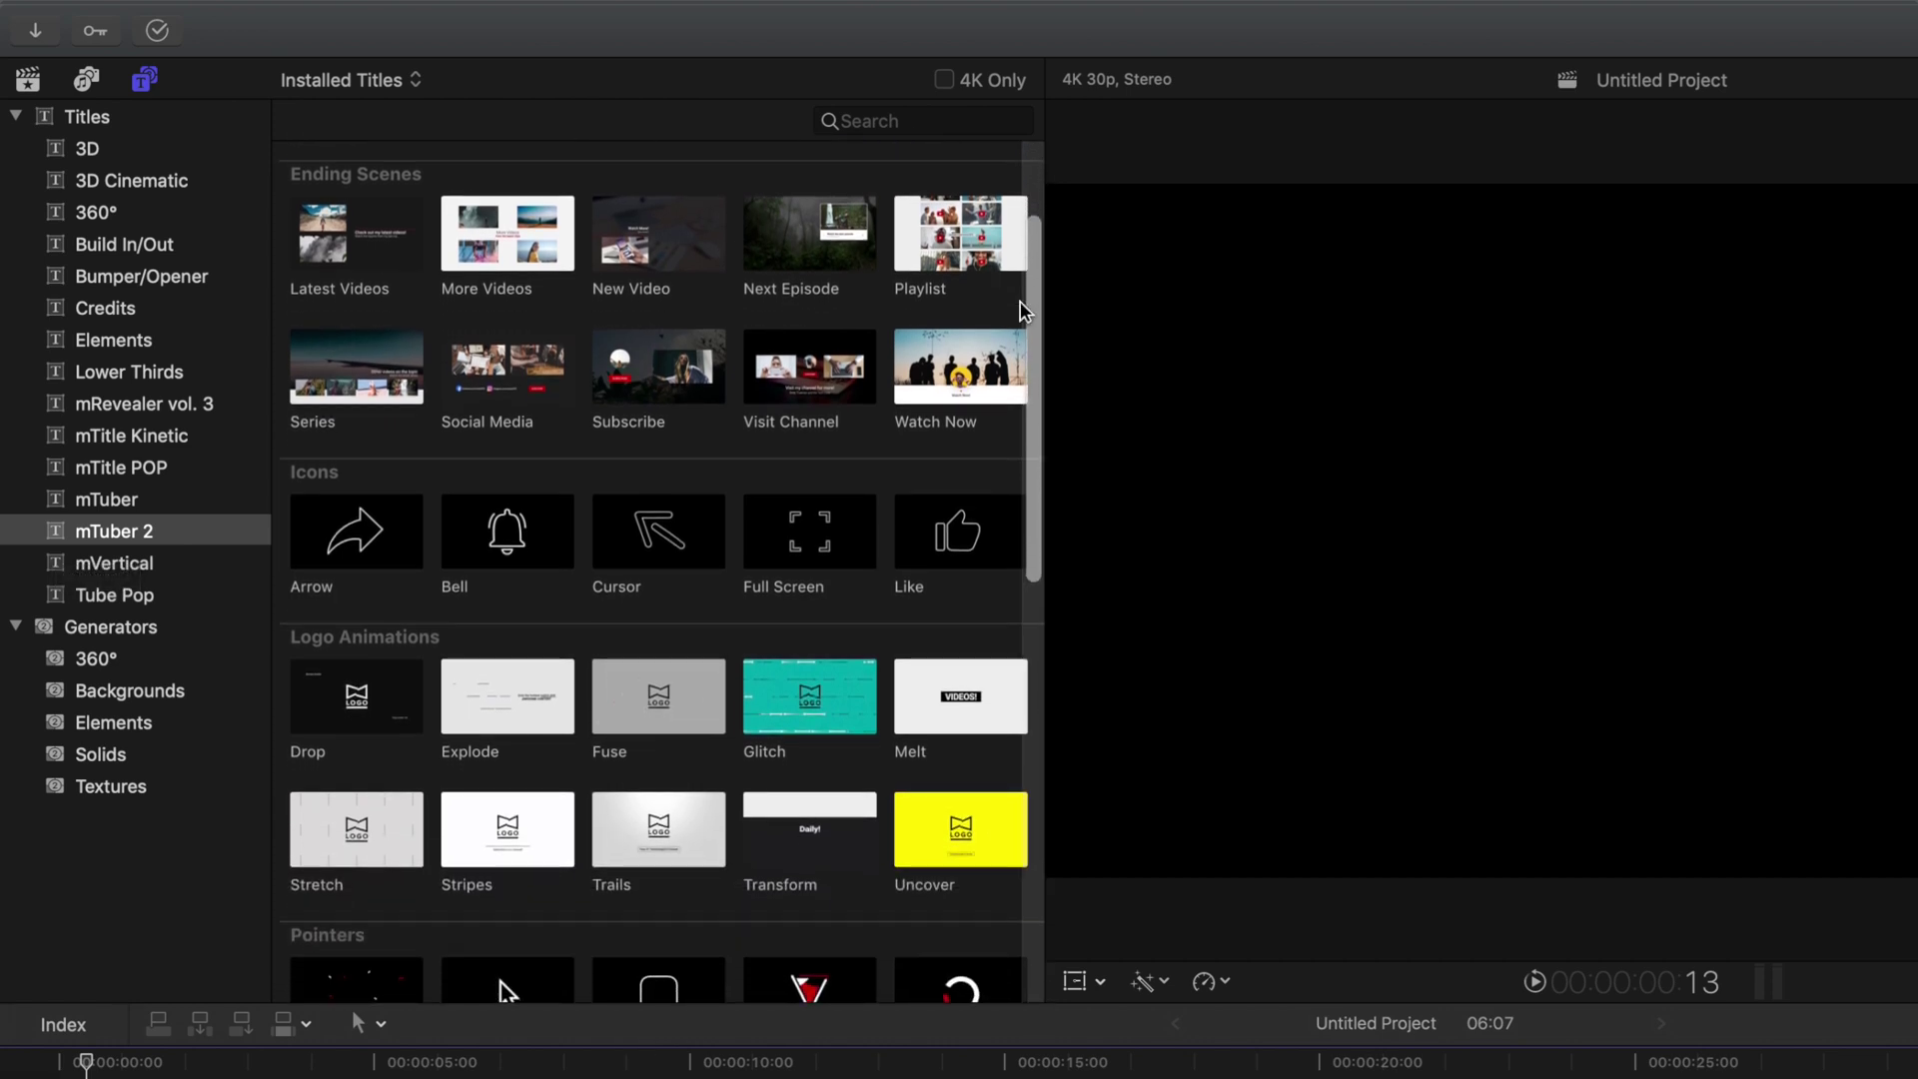
pyautogui.scroll(-5, 1024, 312)
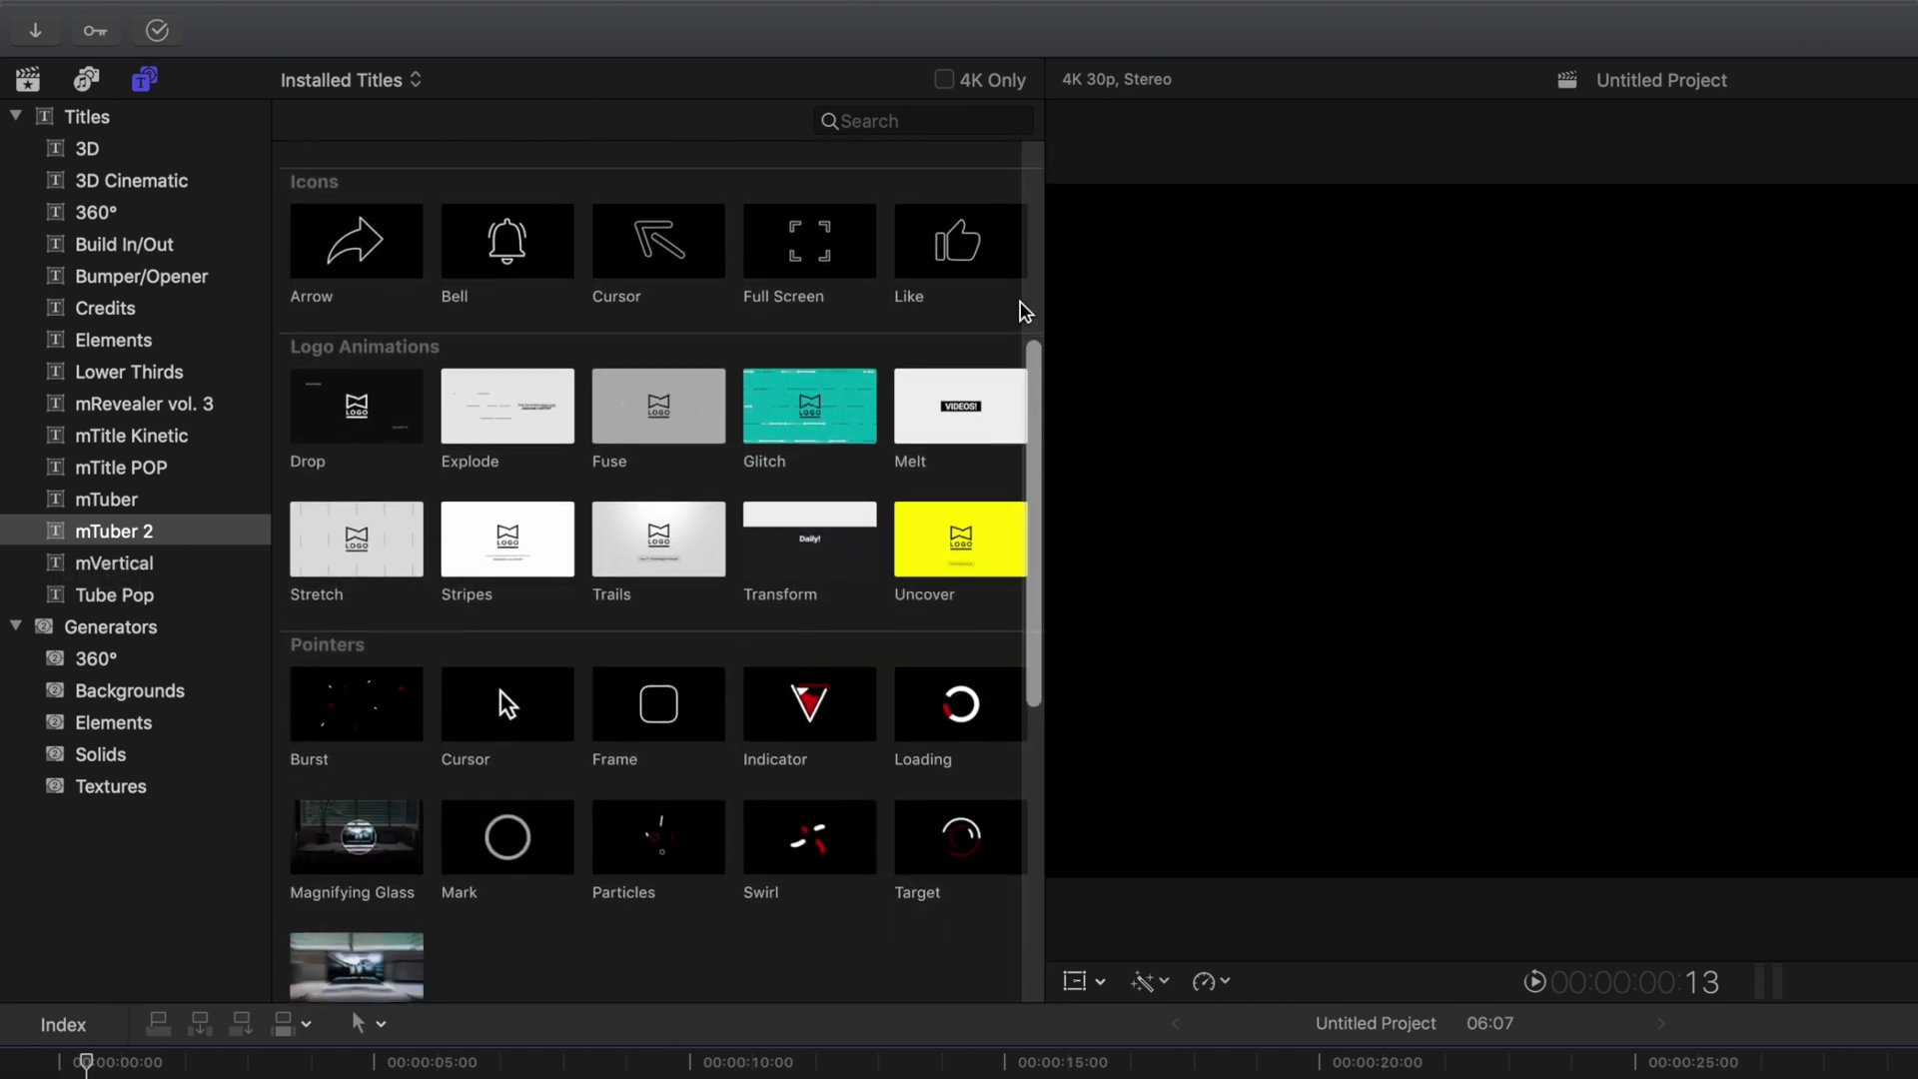
pyautogui.scroll(-4, 872, 638)
pyautogui.scroll(1, 871, 638)
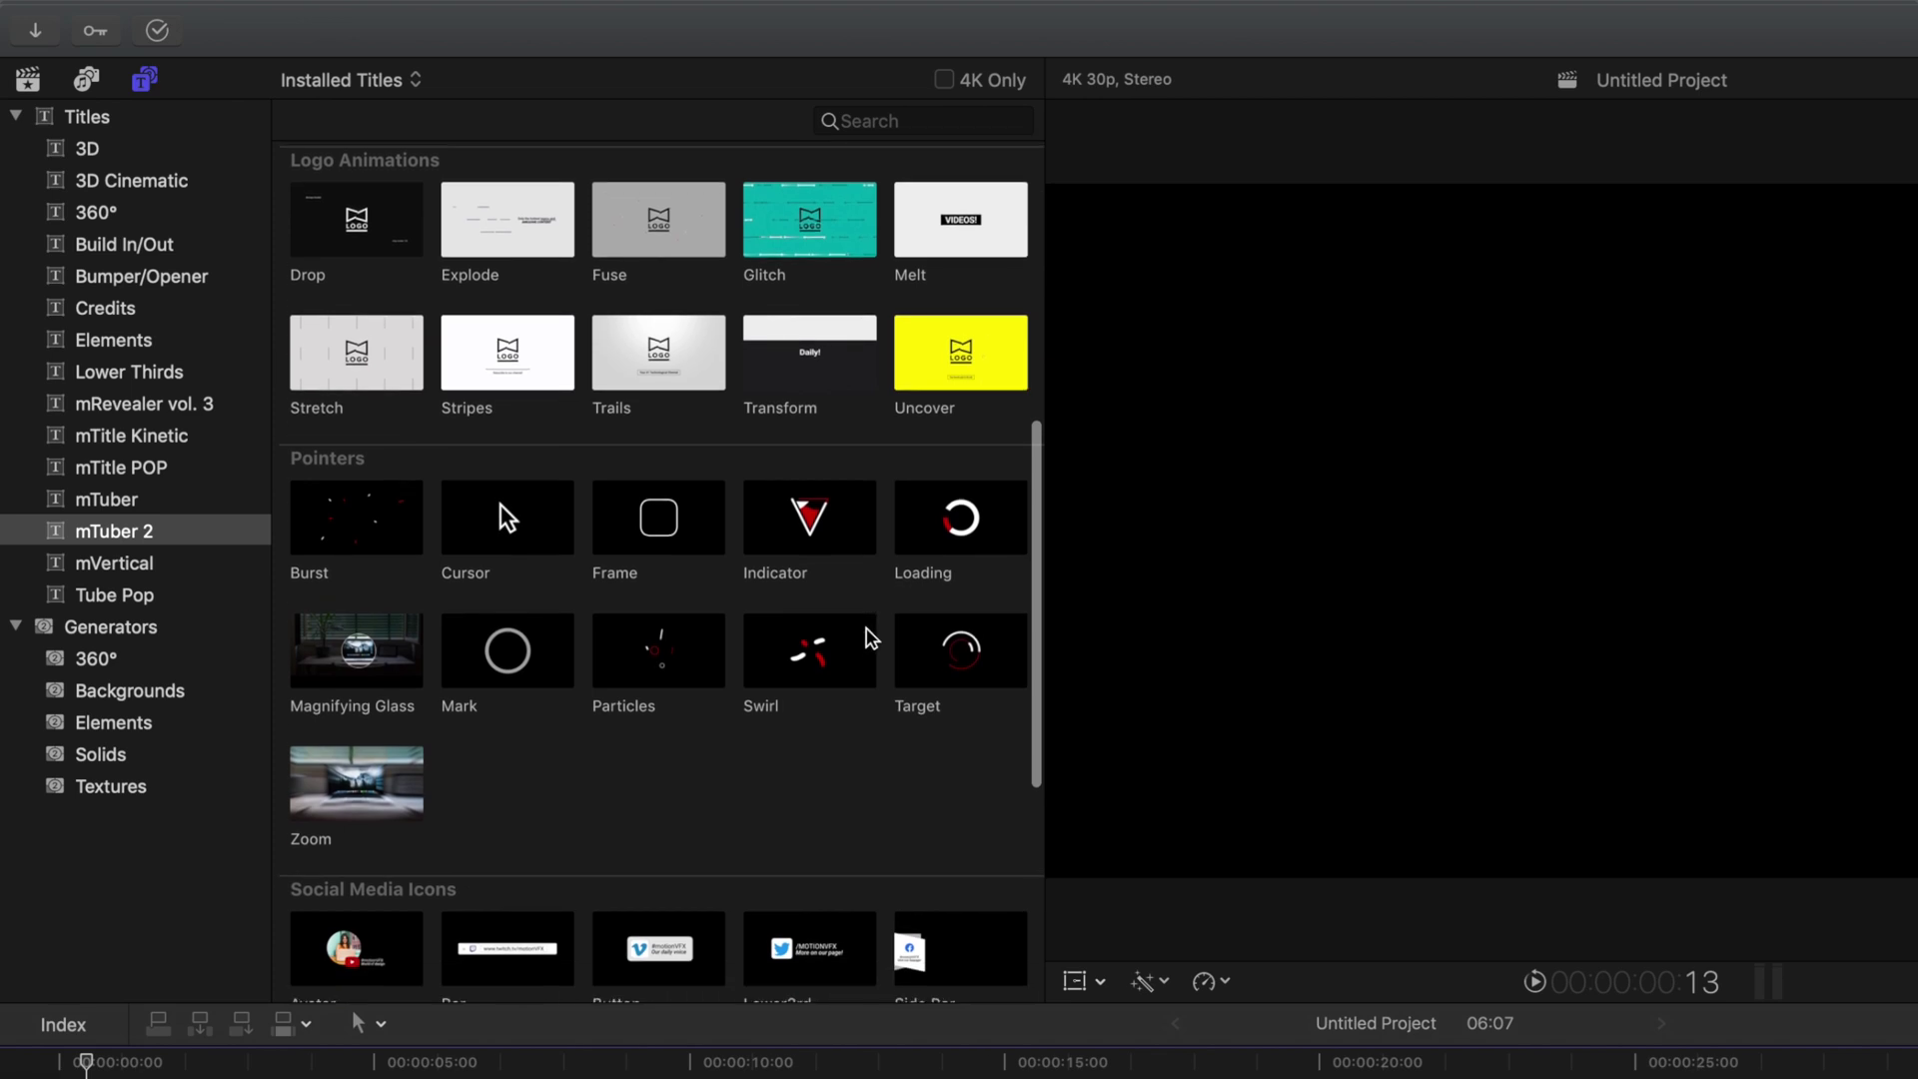
pyautogui.scroll(-5, 872, 637)
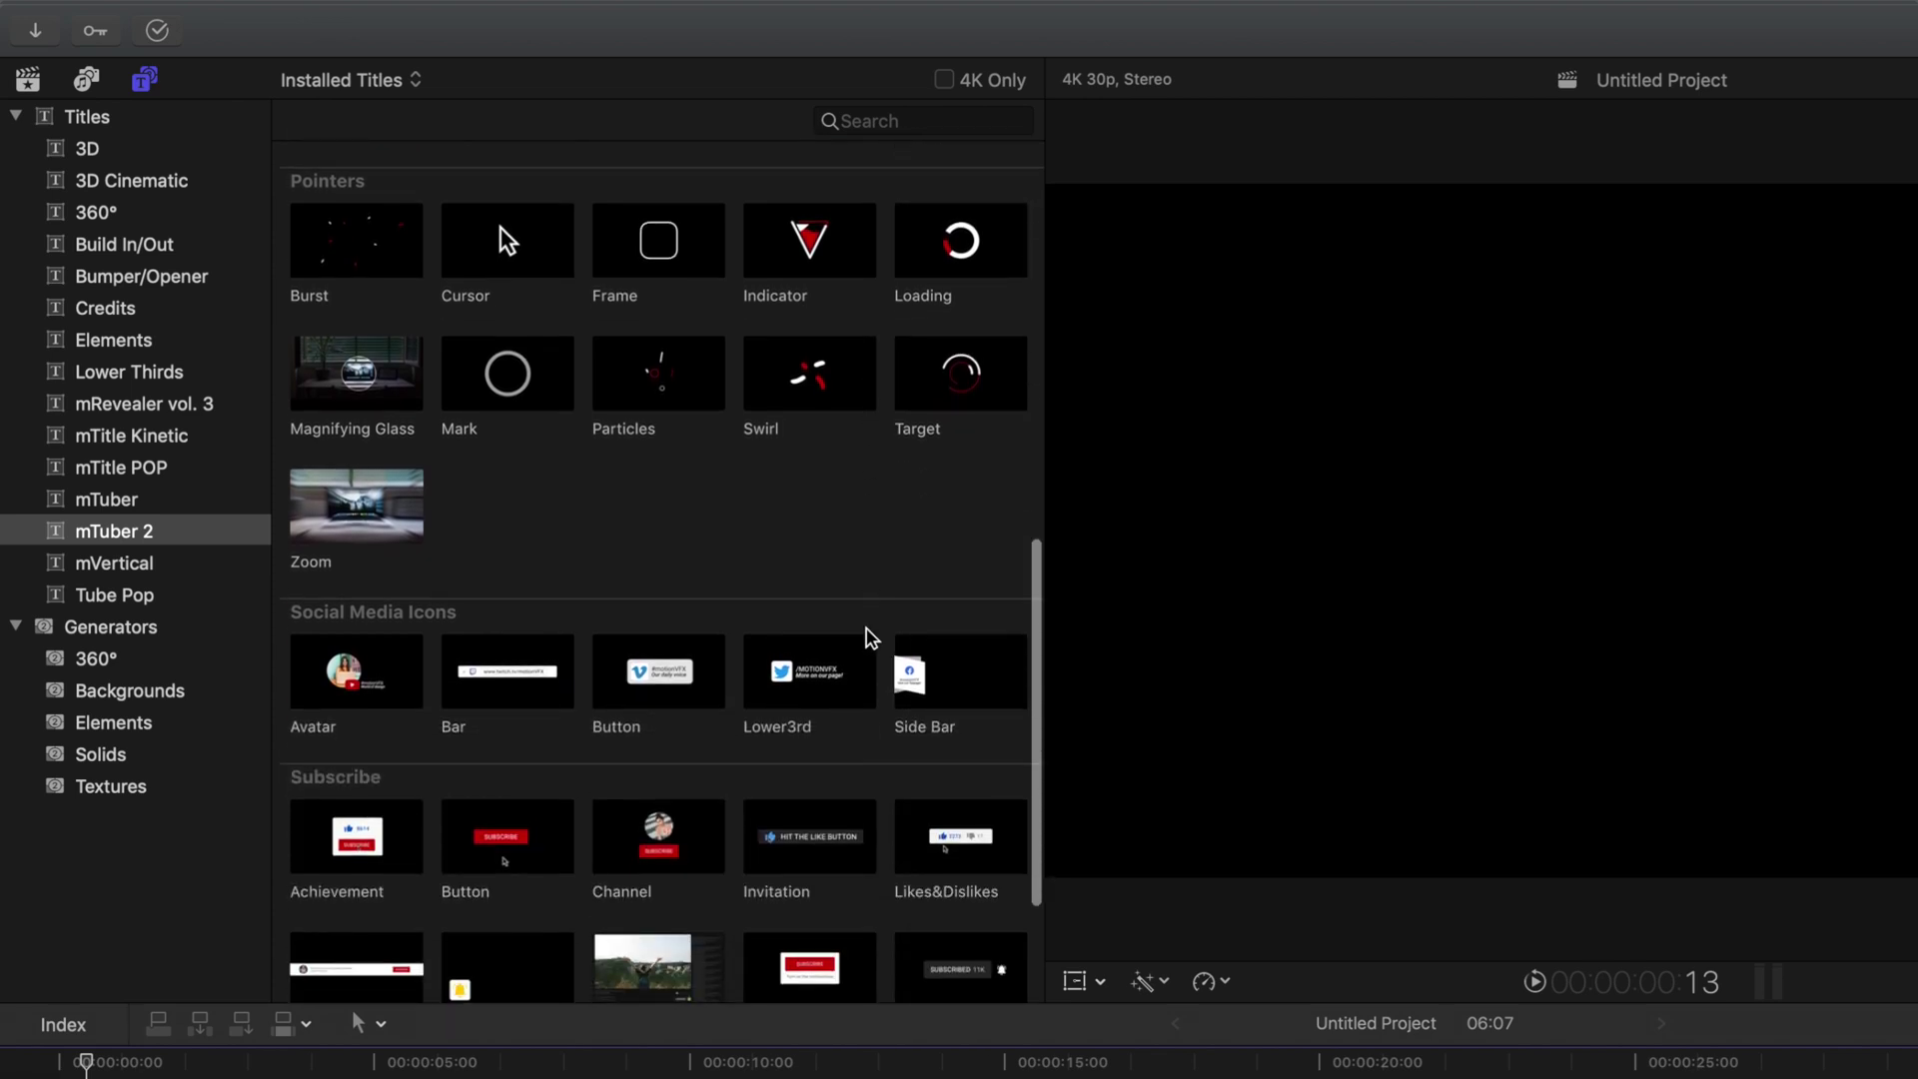
pyautogui.click(297, 527)
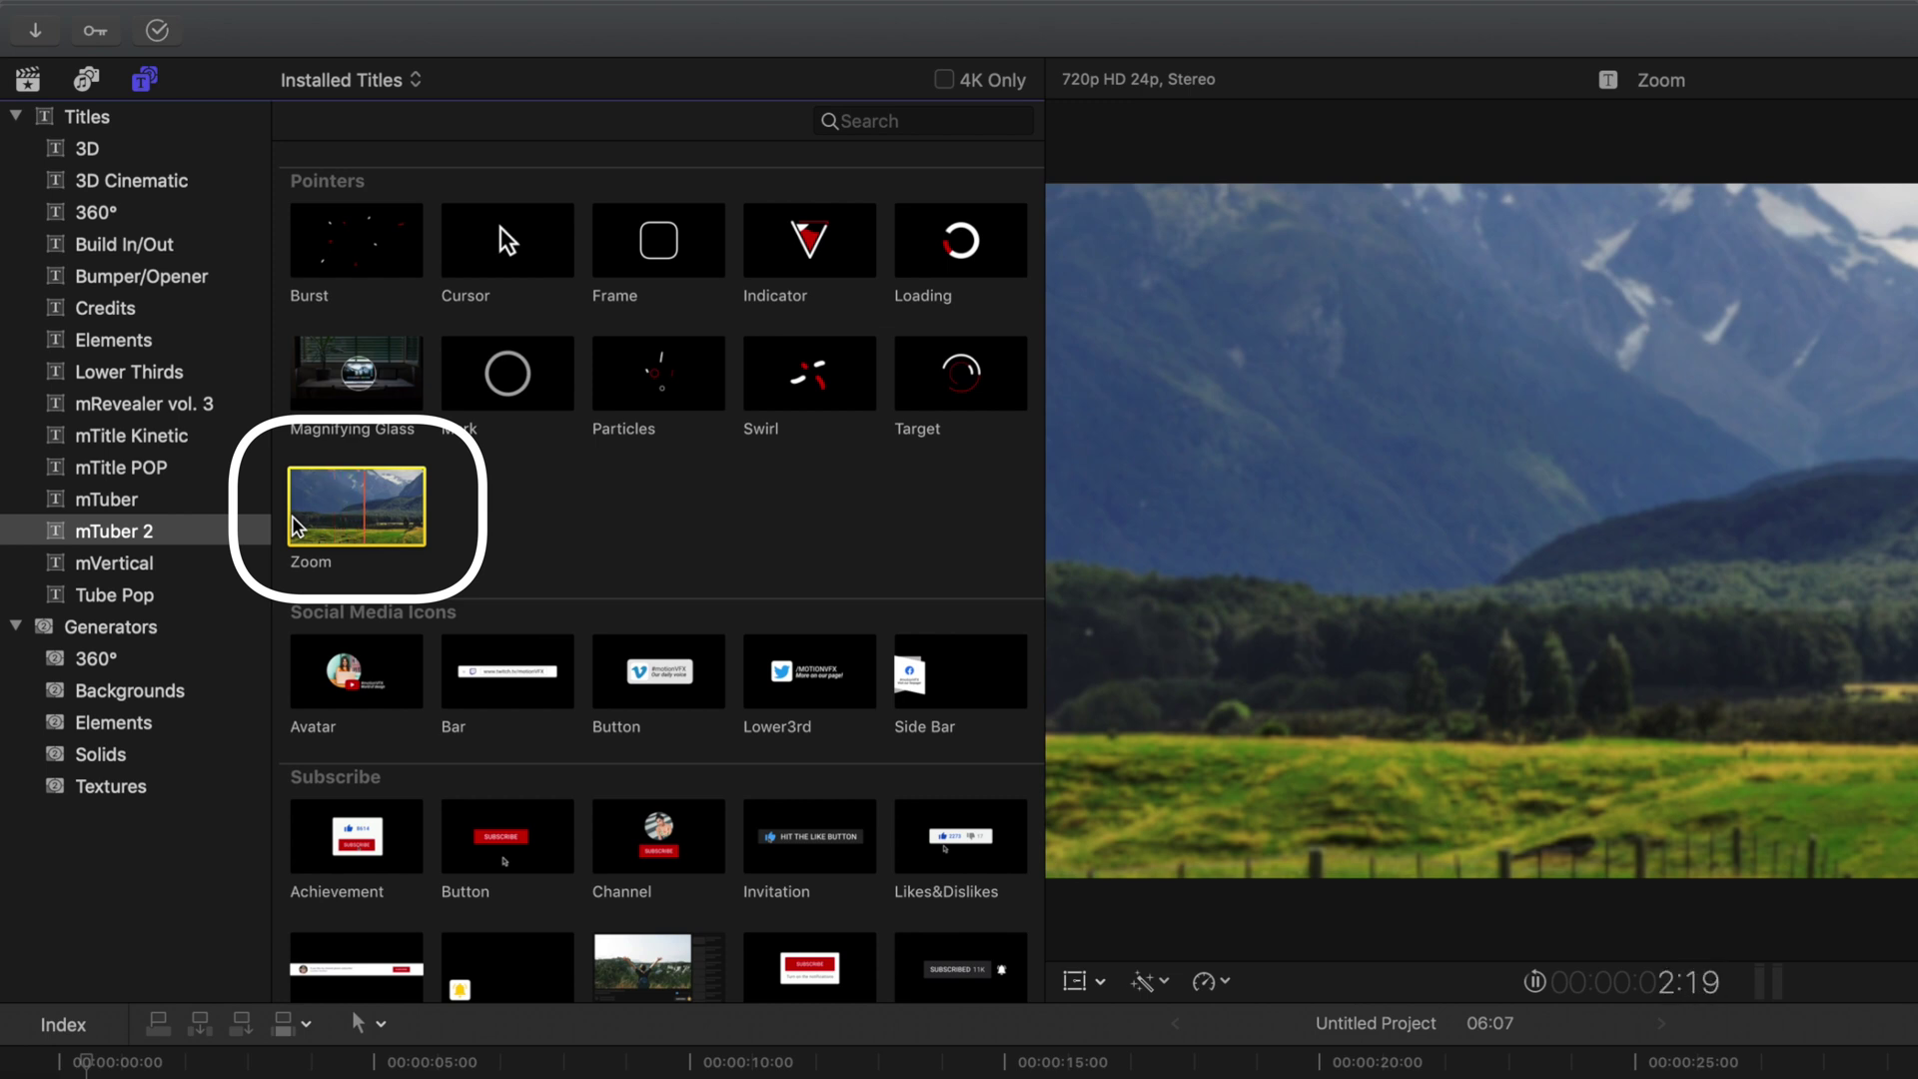
# Step: Preview the Abstract, Squares, Stripes and Triangles background titles, playing their animations
pyautogui.scroll(-4, 1030, 551)
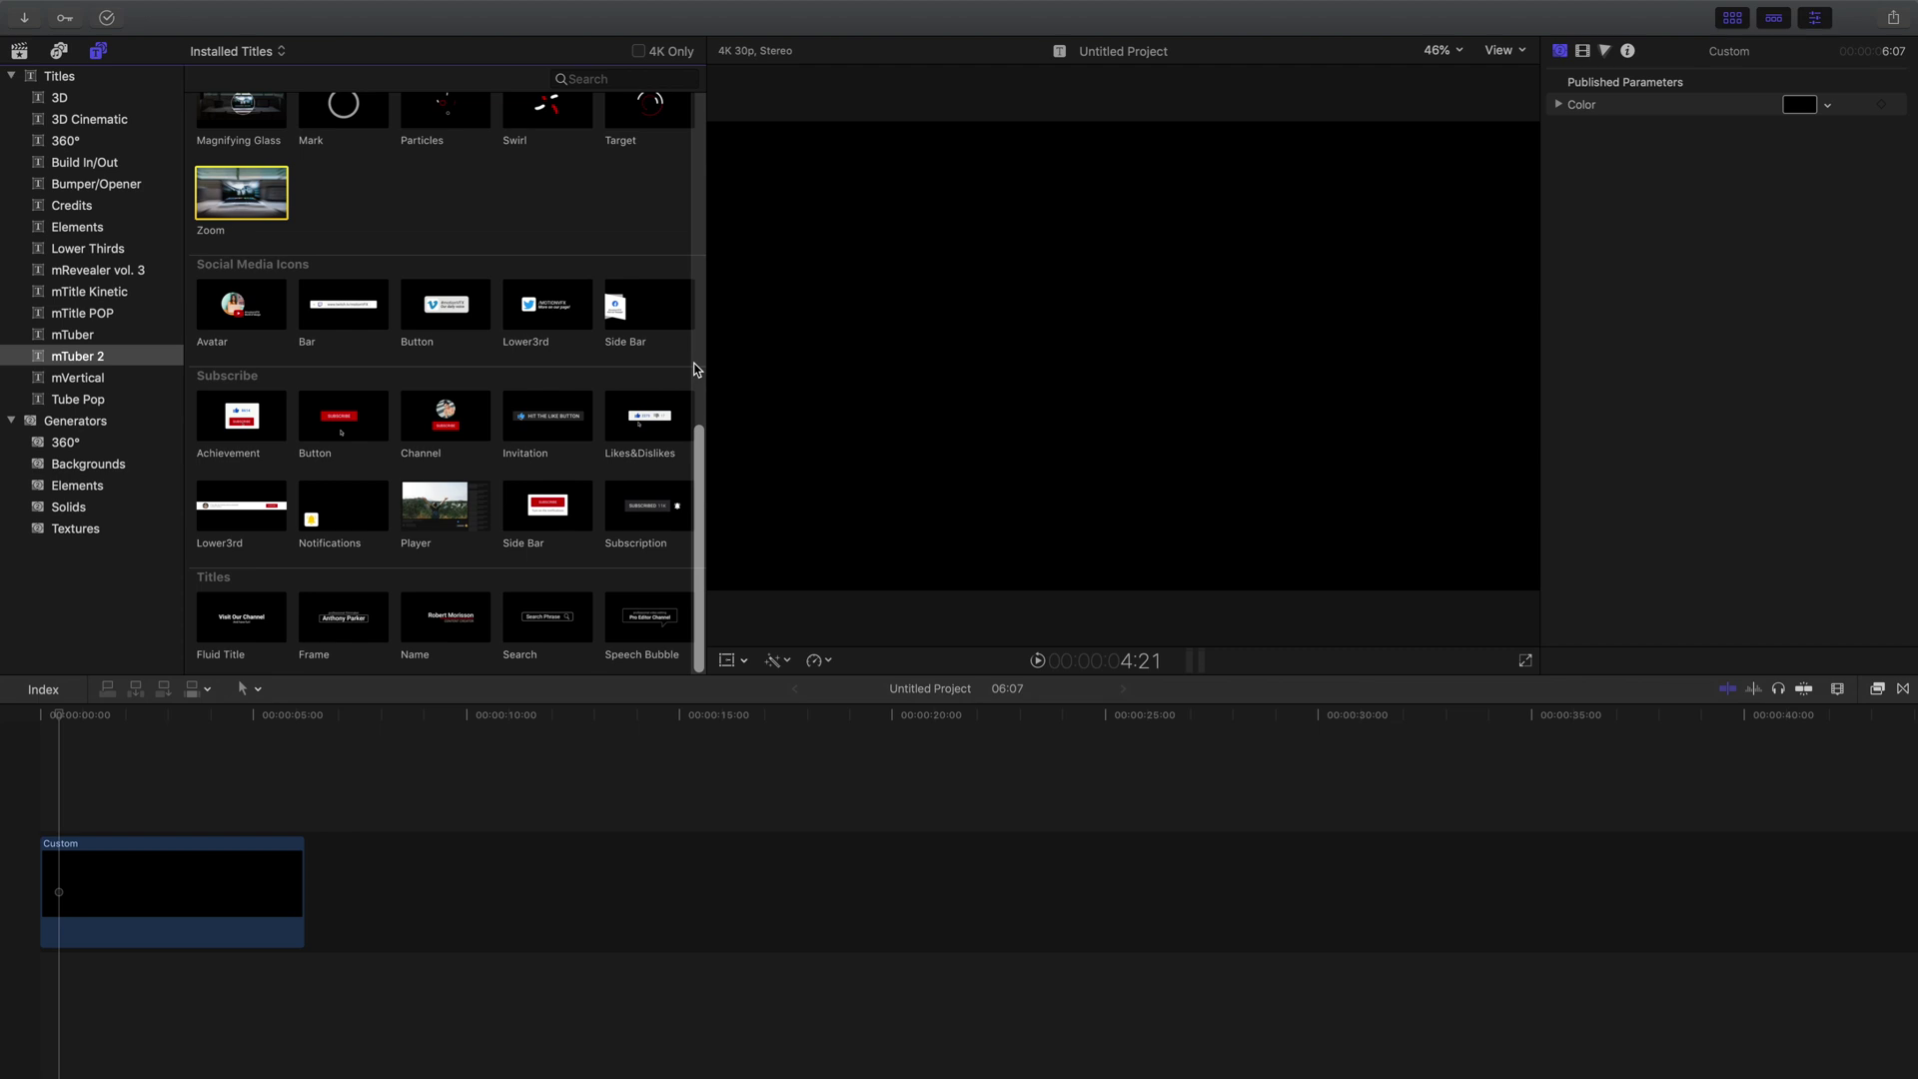
pyautogui.scroll(10, 697, 370)
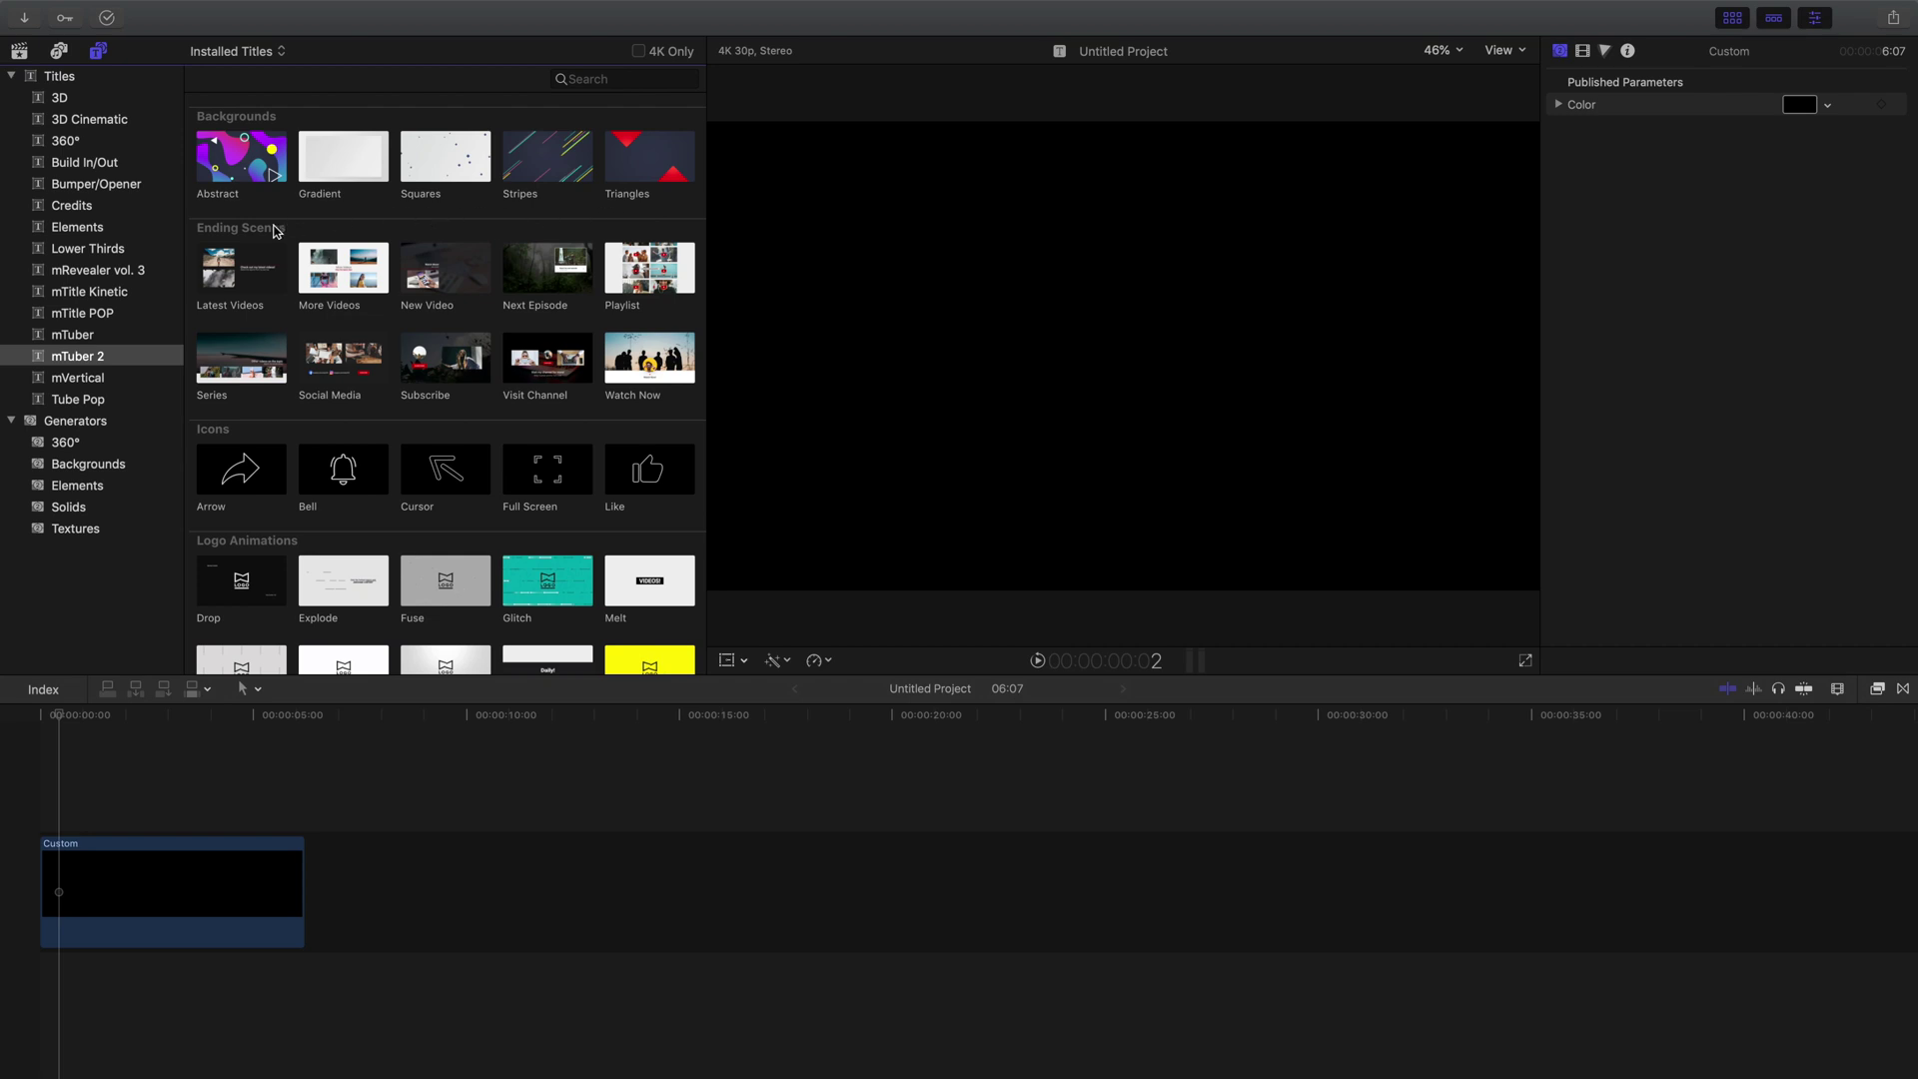
pyautogui.click(224, 171)
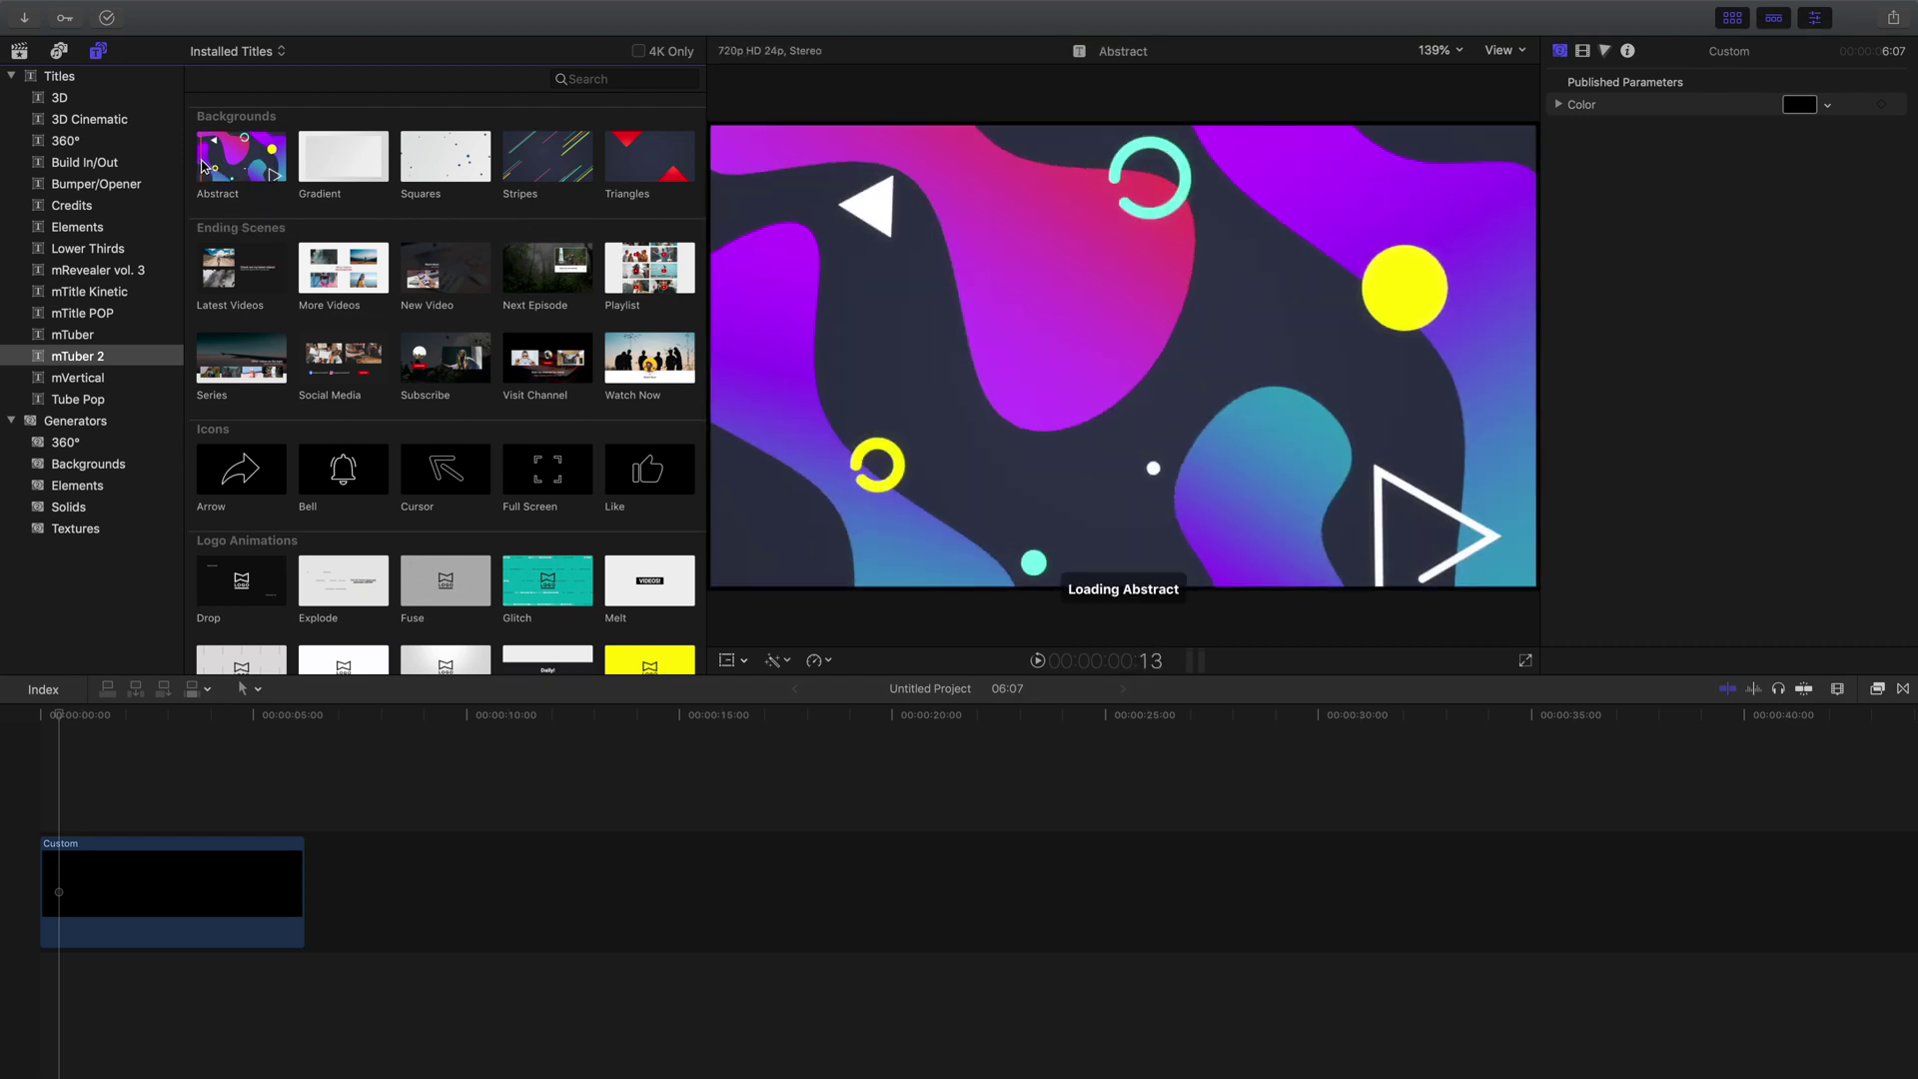
pyautogui.press('space')
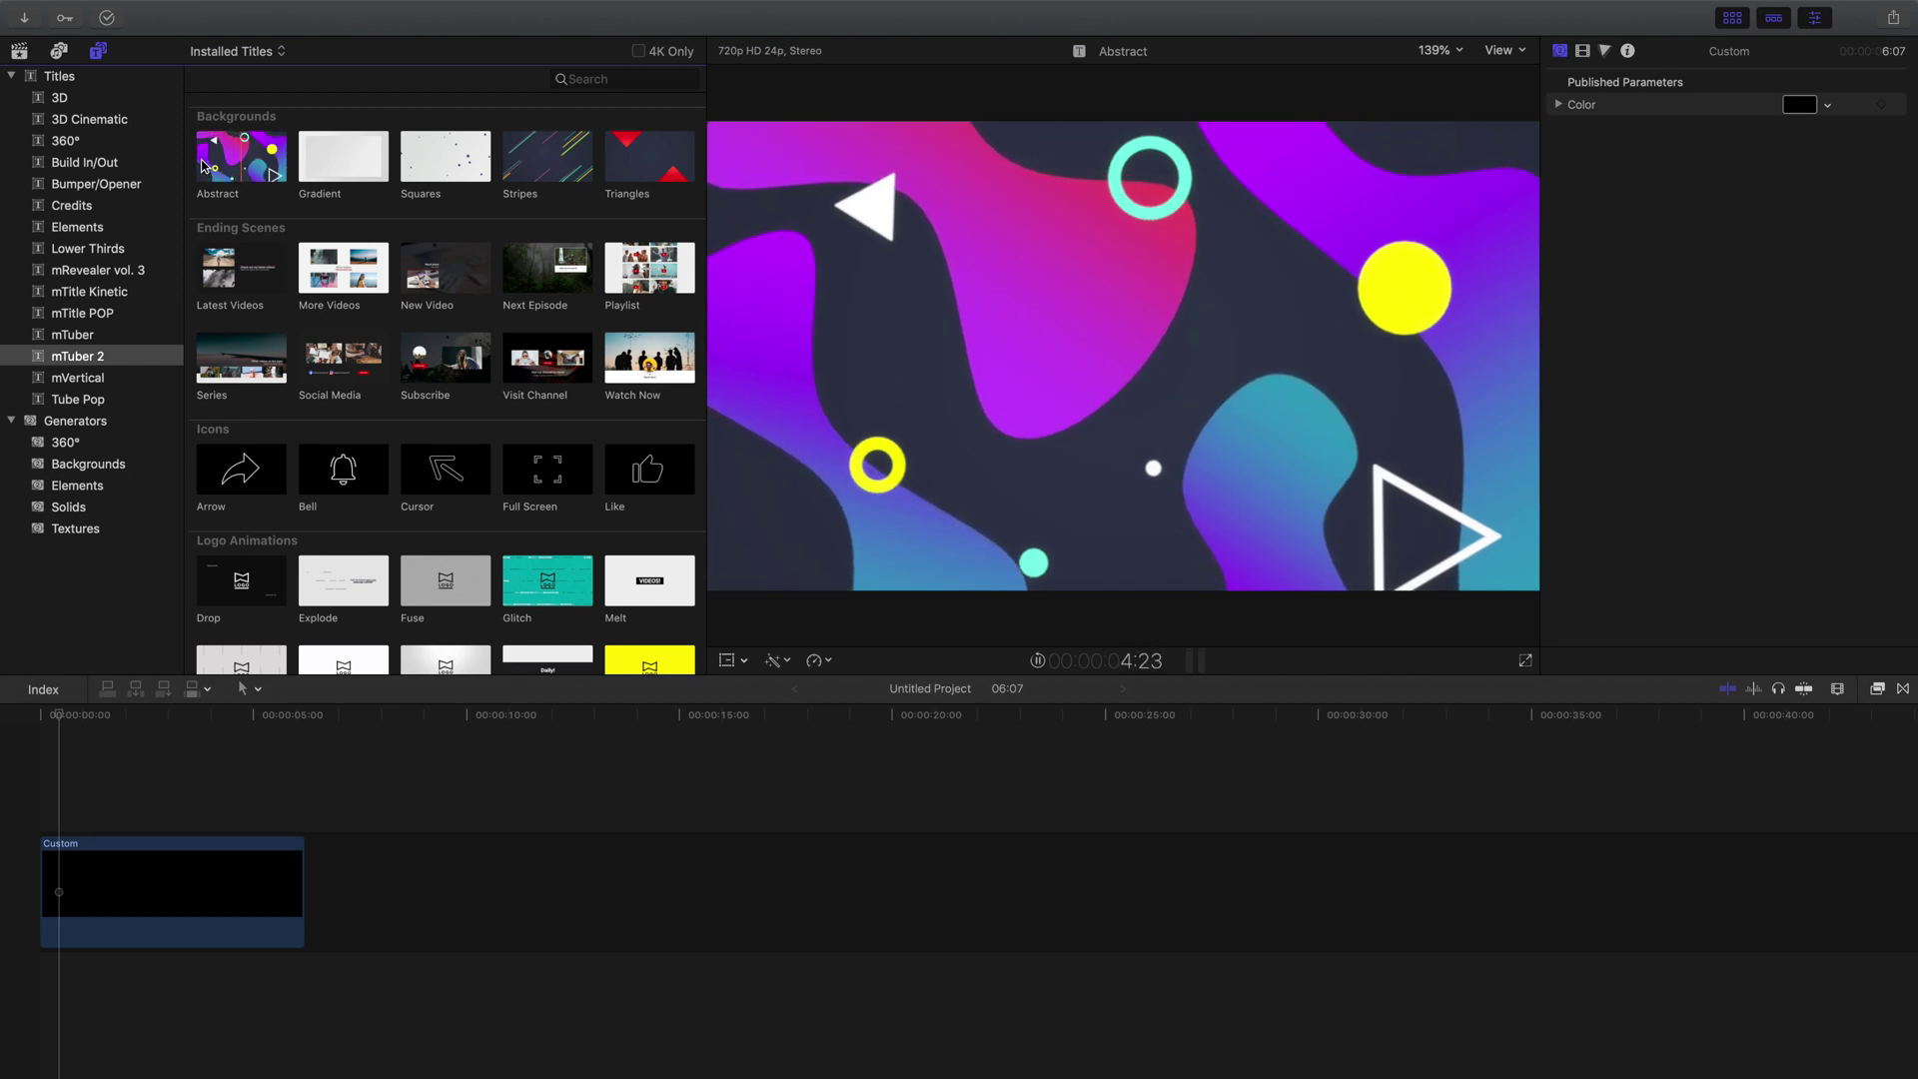
pyautogui.click(410, 166)
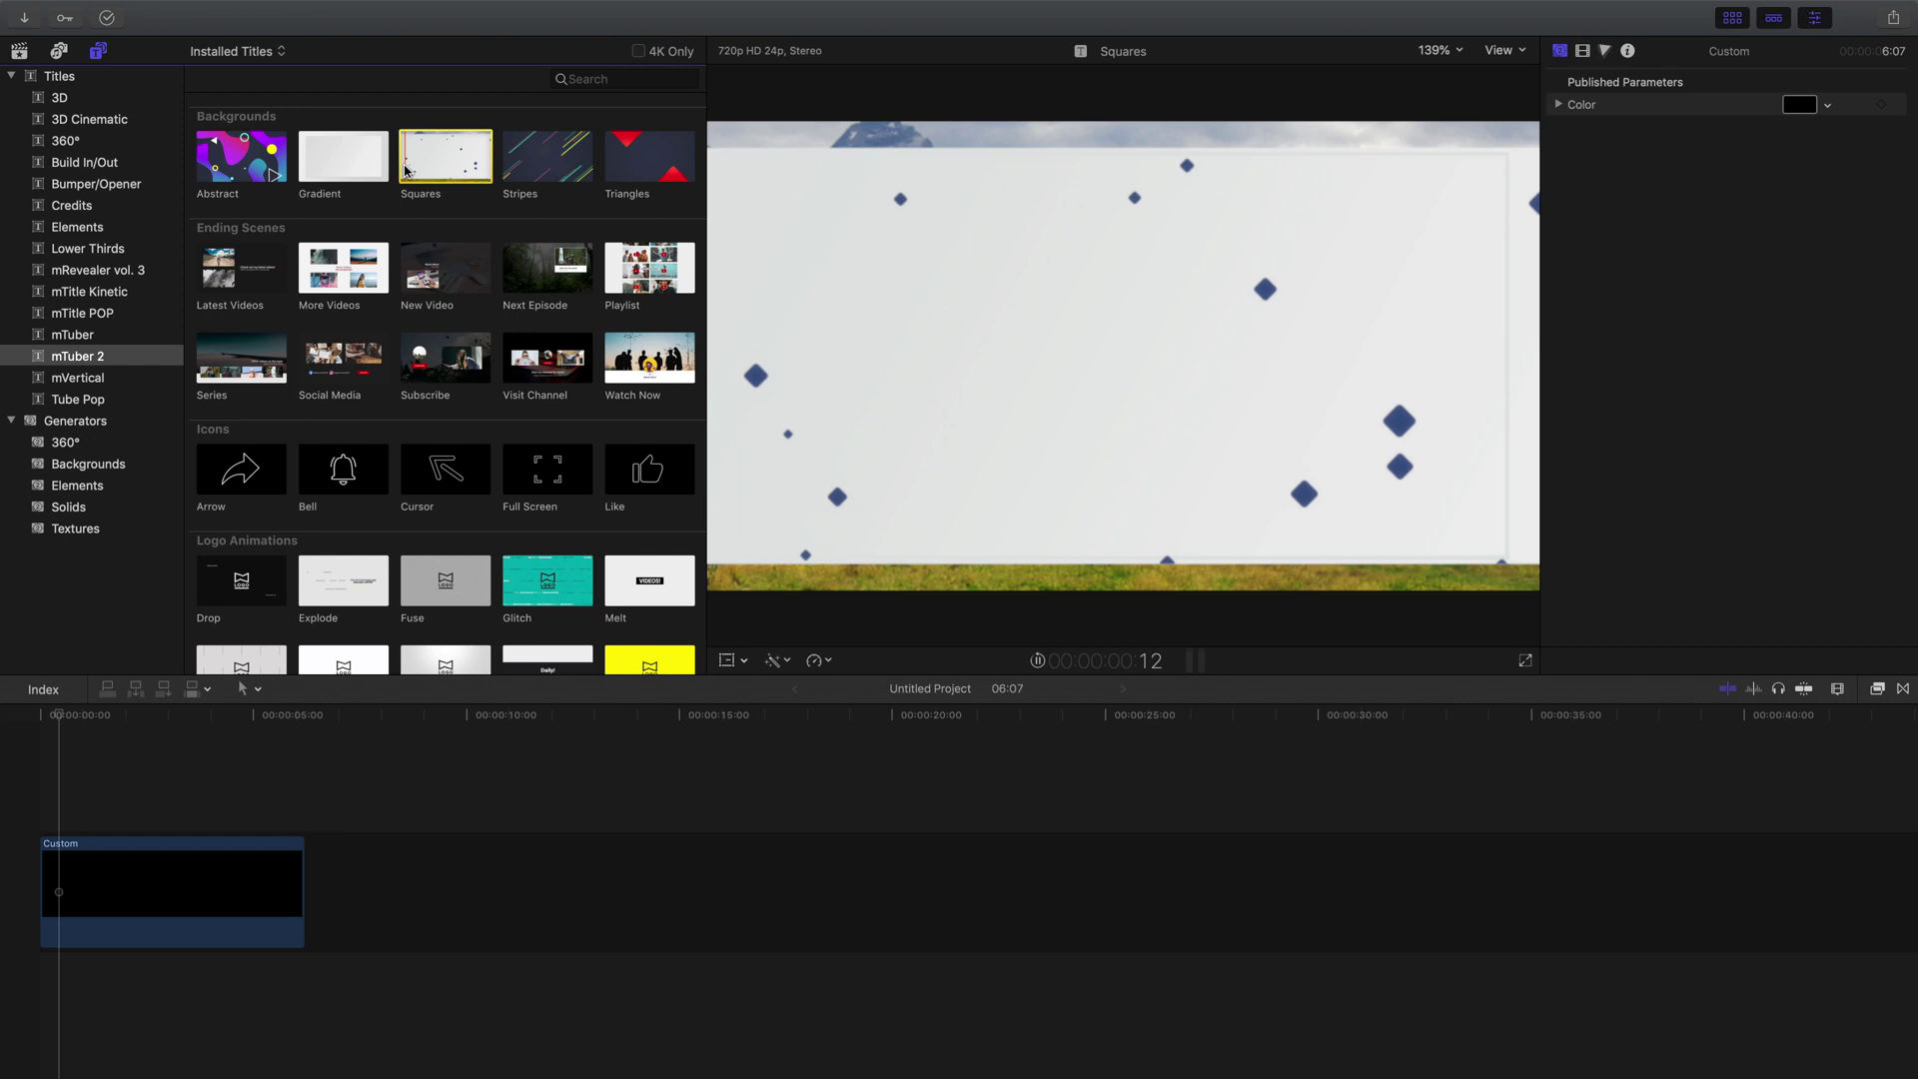
pyautogui.click(506, 172)
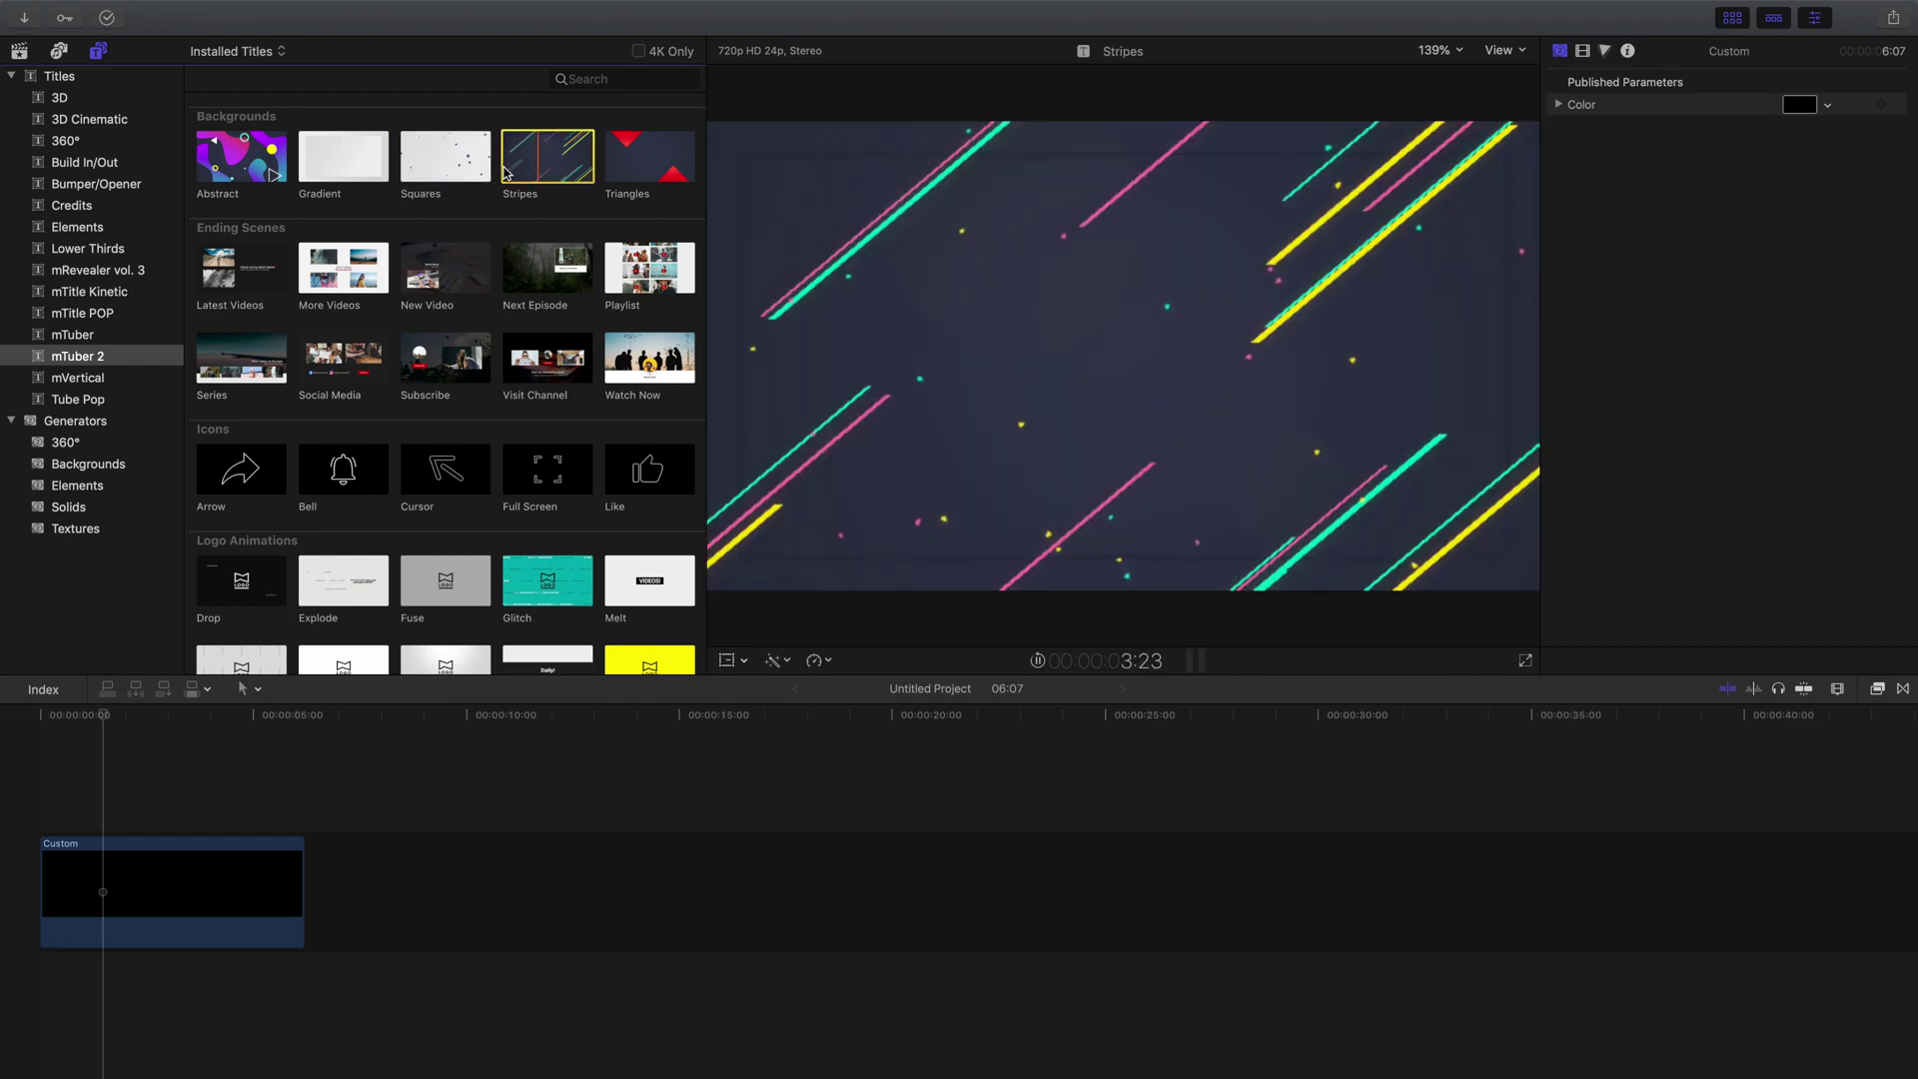
pyautogui.press('space')
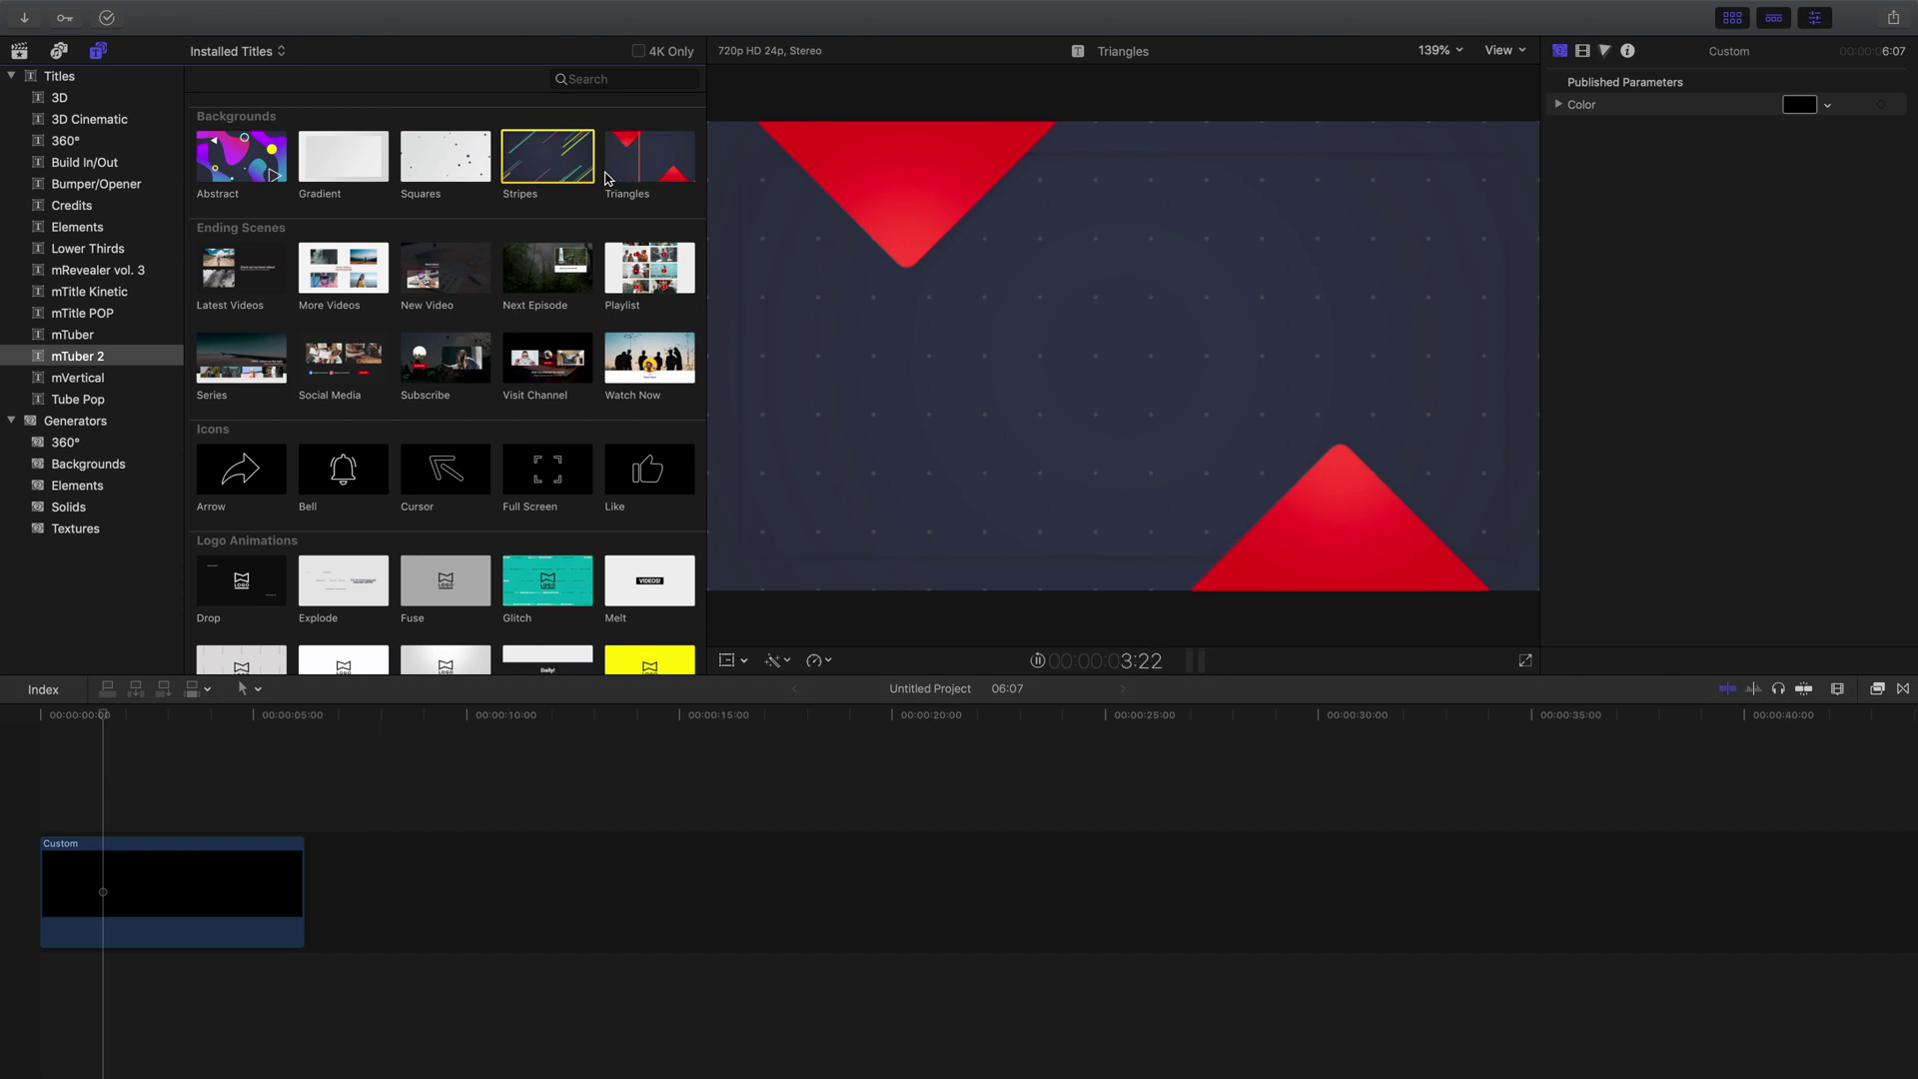
pyautogui.press('space')
# Step: Preview the Latest Videos, More Videos, New Video and Playlist end screens, then dismiss the preview
pyautogui.scroll(-3, 607, 178)
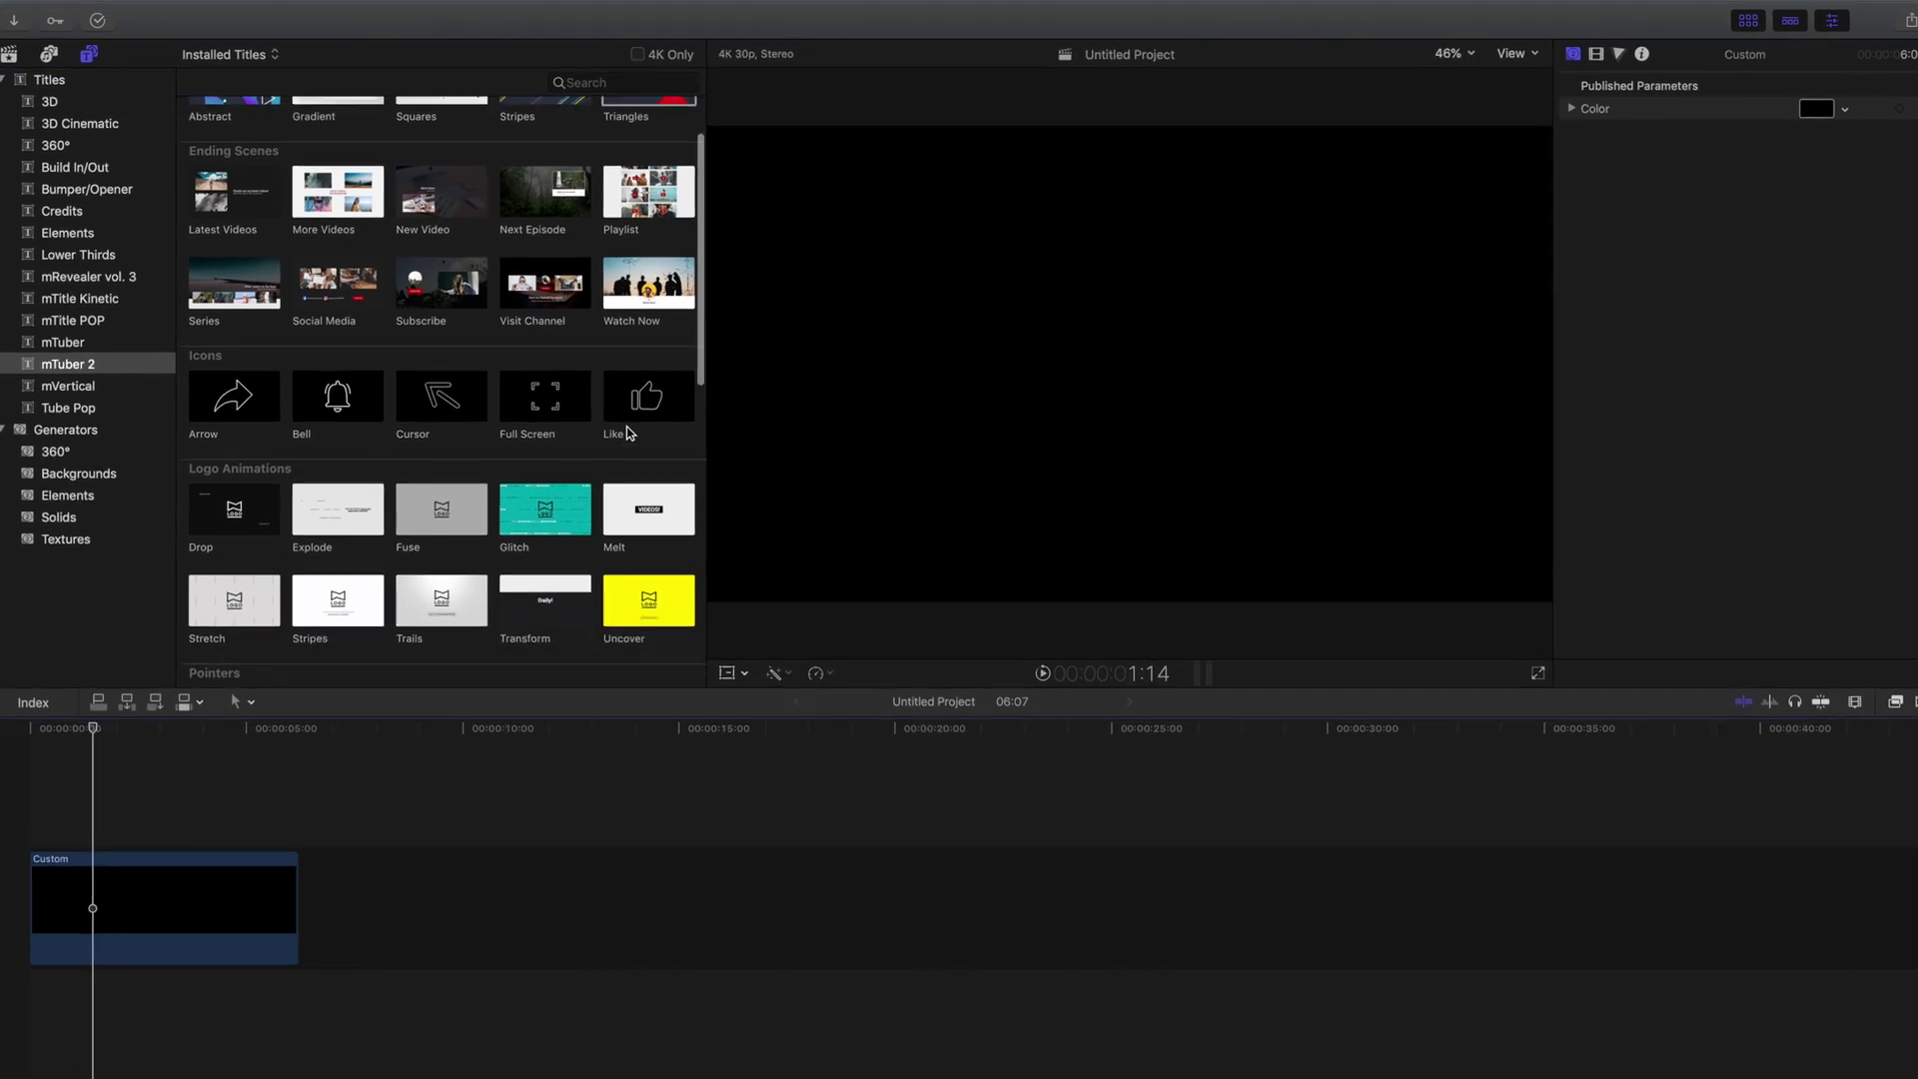
pyautogui.click(209, 170)
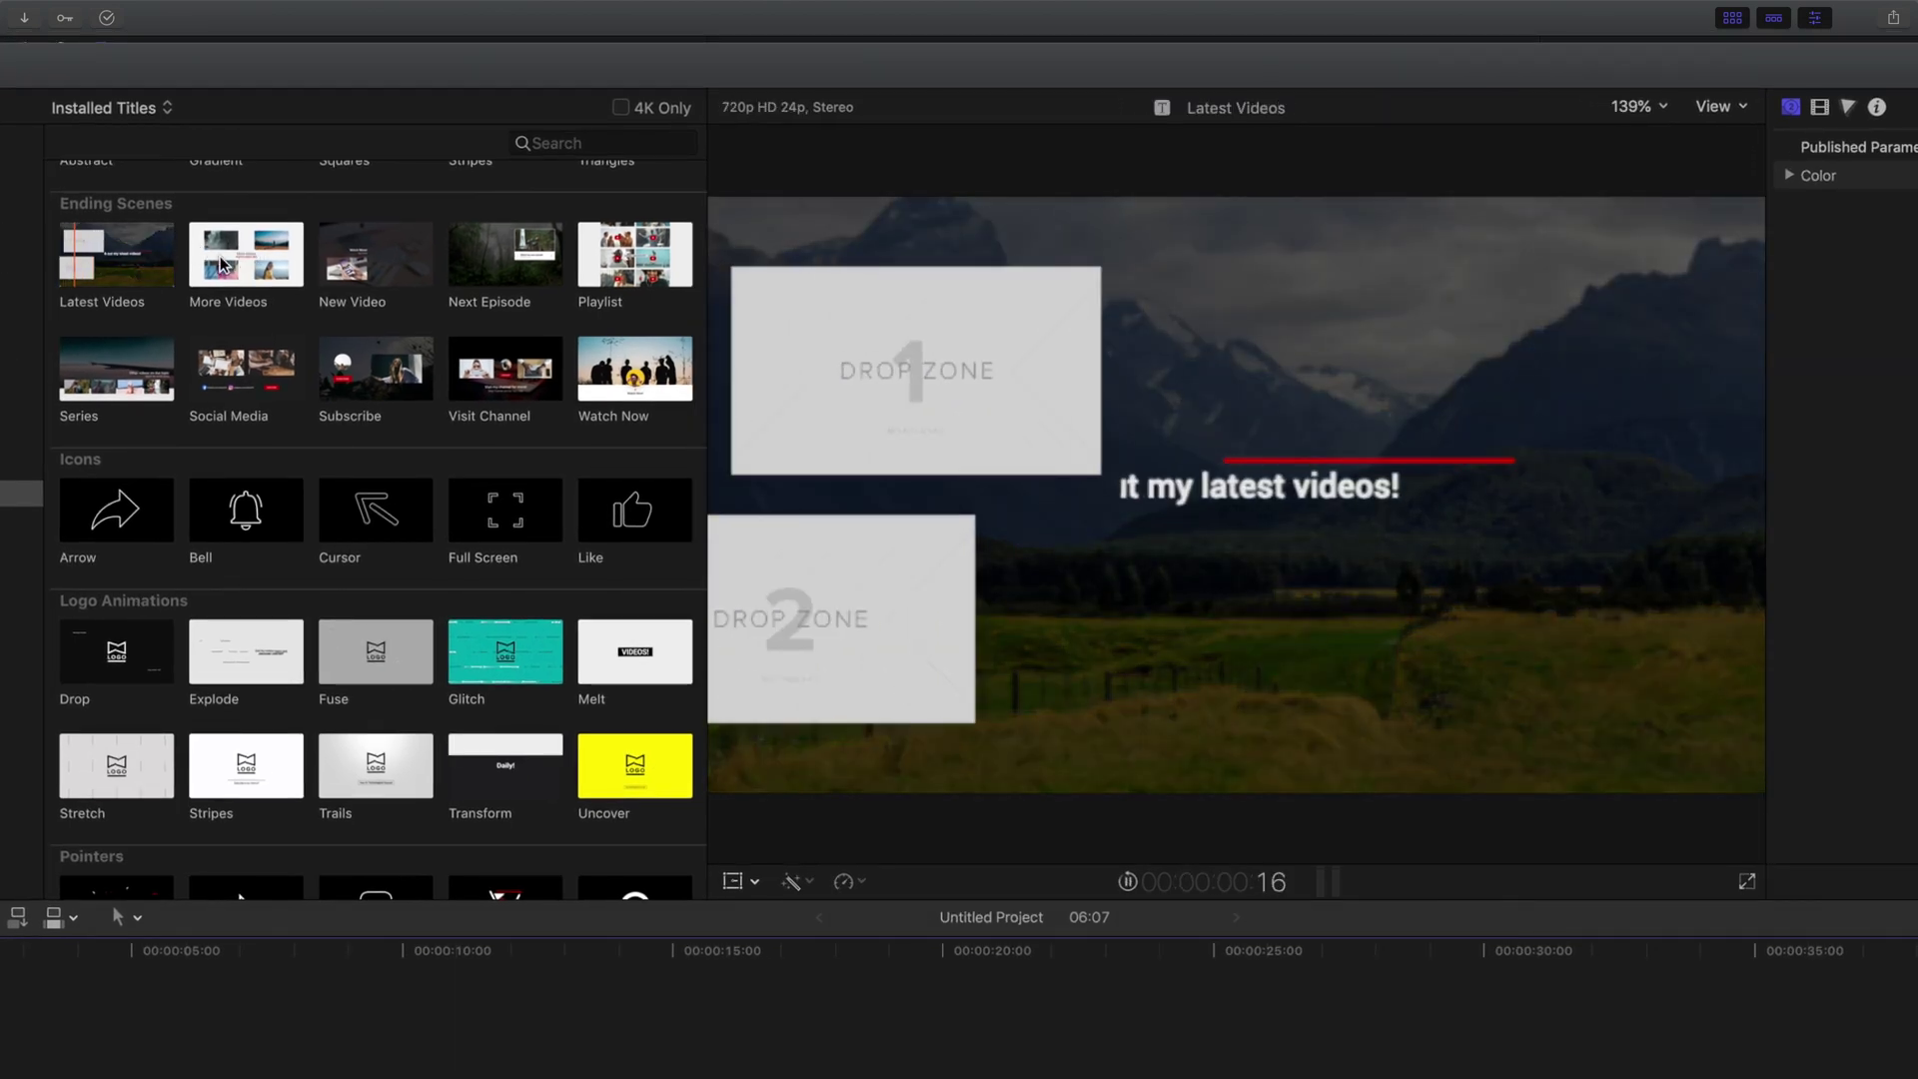
pyautogui.click(297, 270)
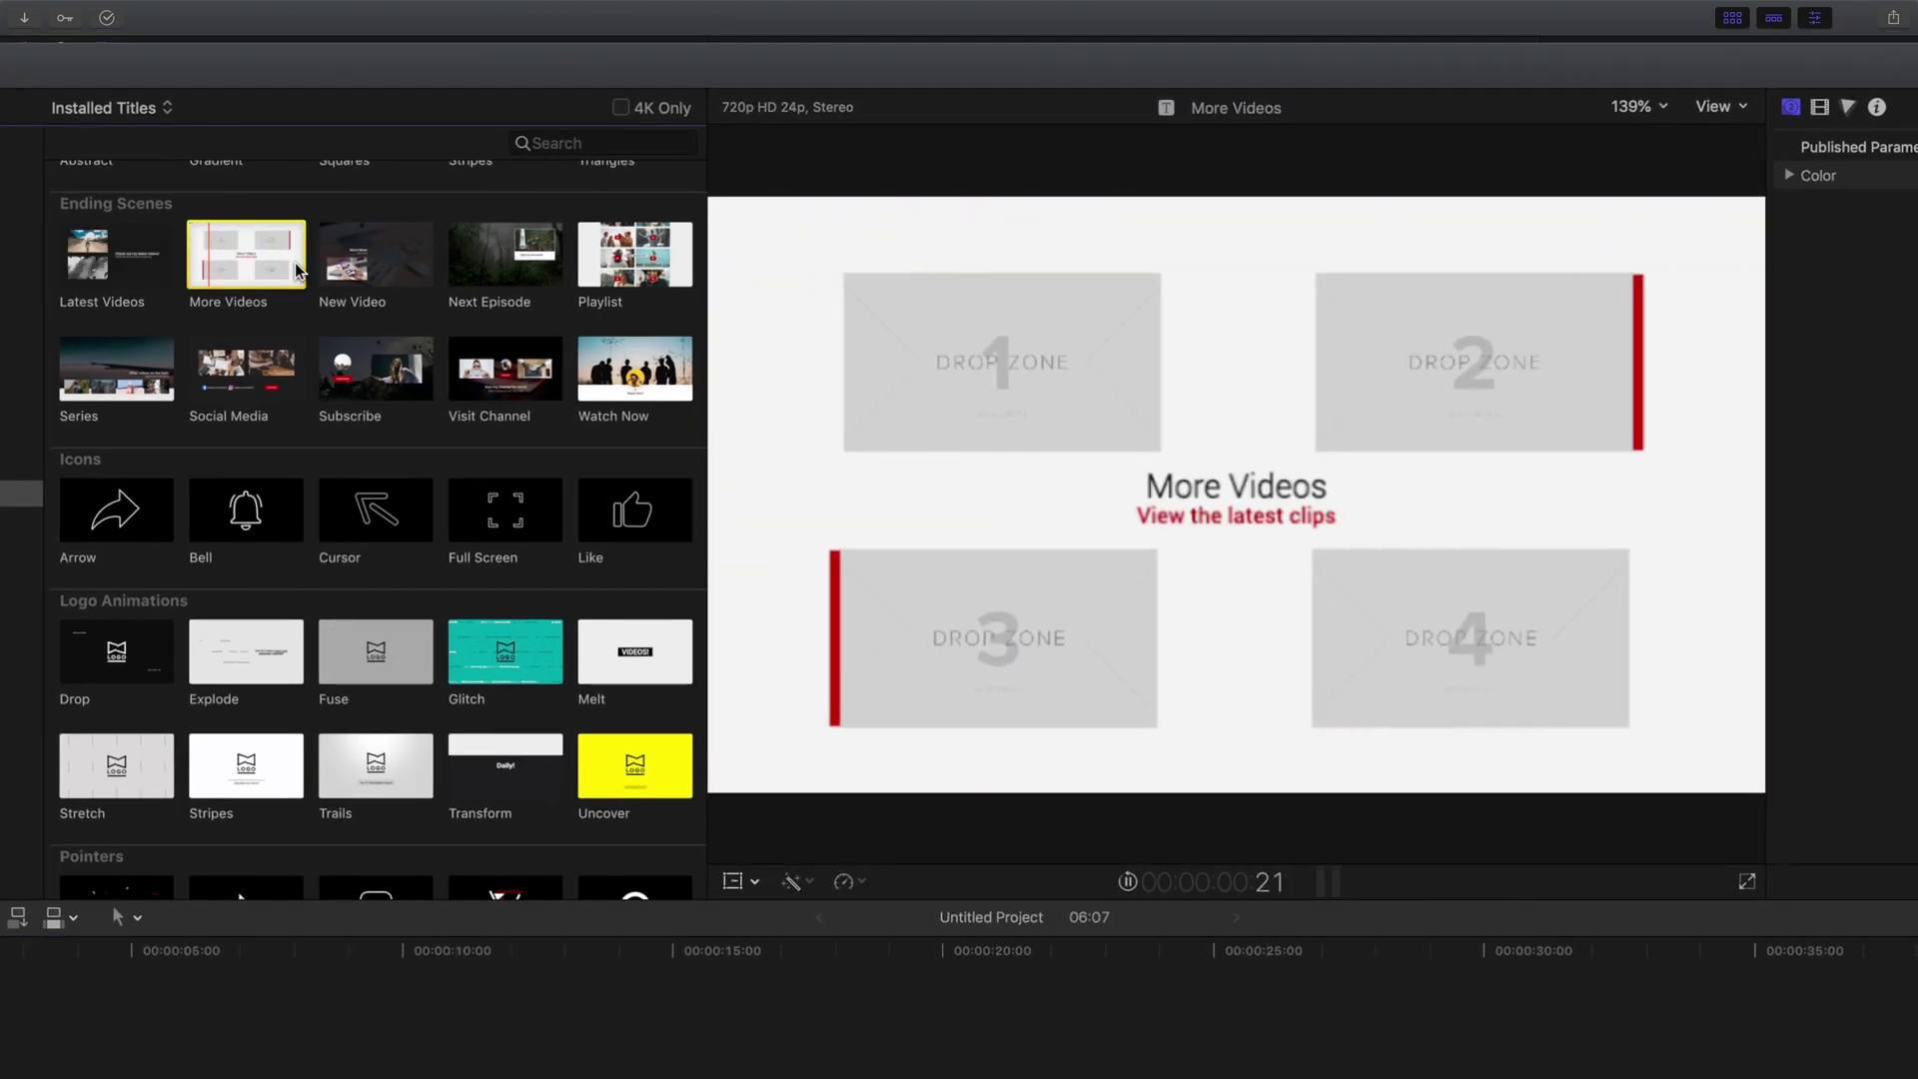
pyautogui.click(414, 270)
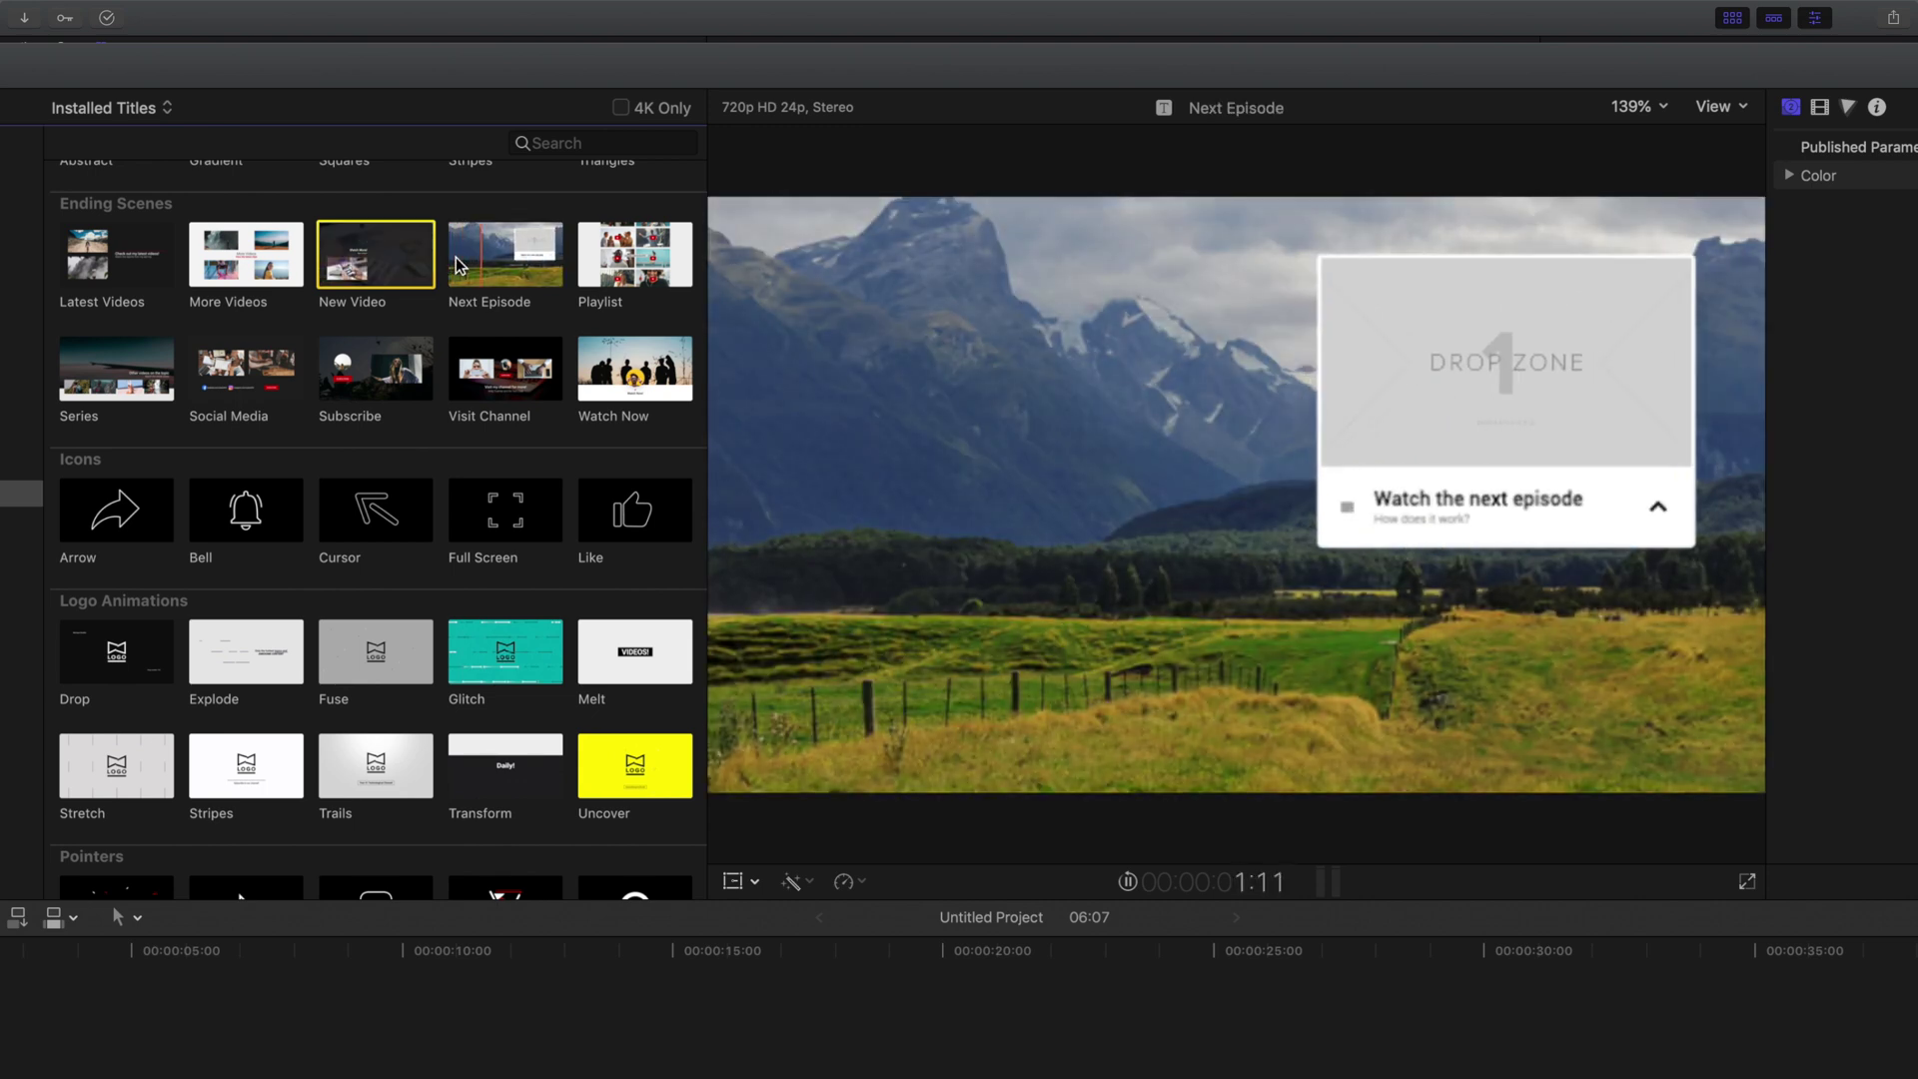
pyautogui.click(585, 270)
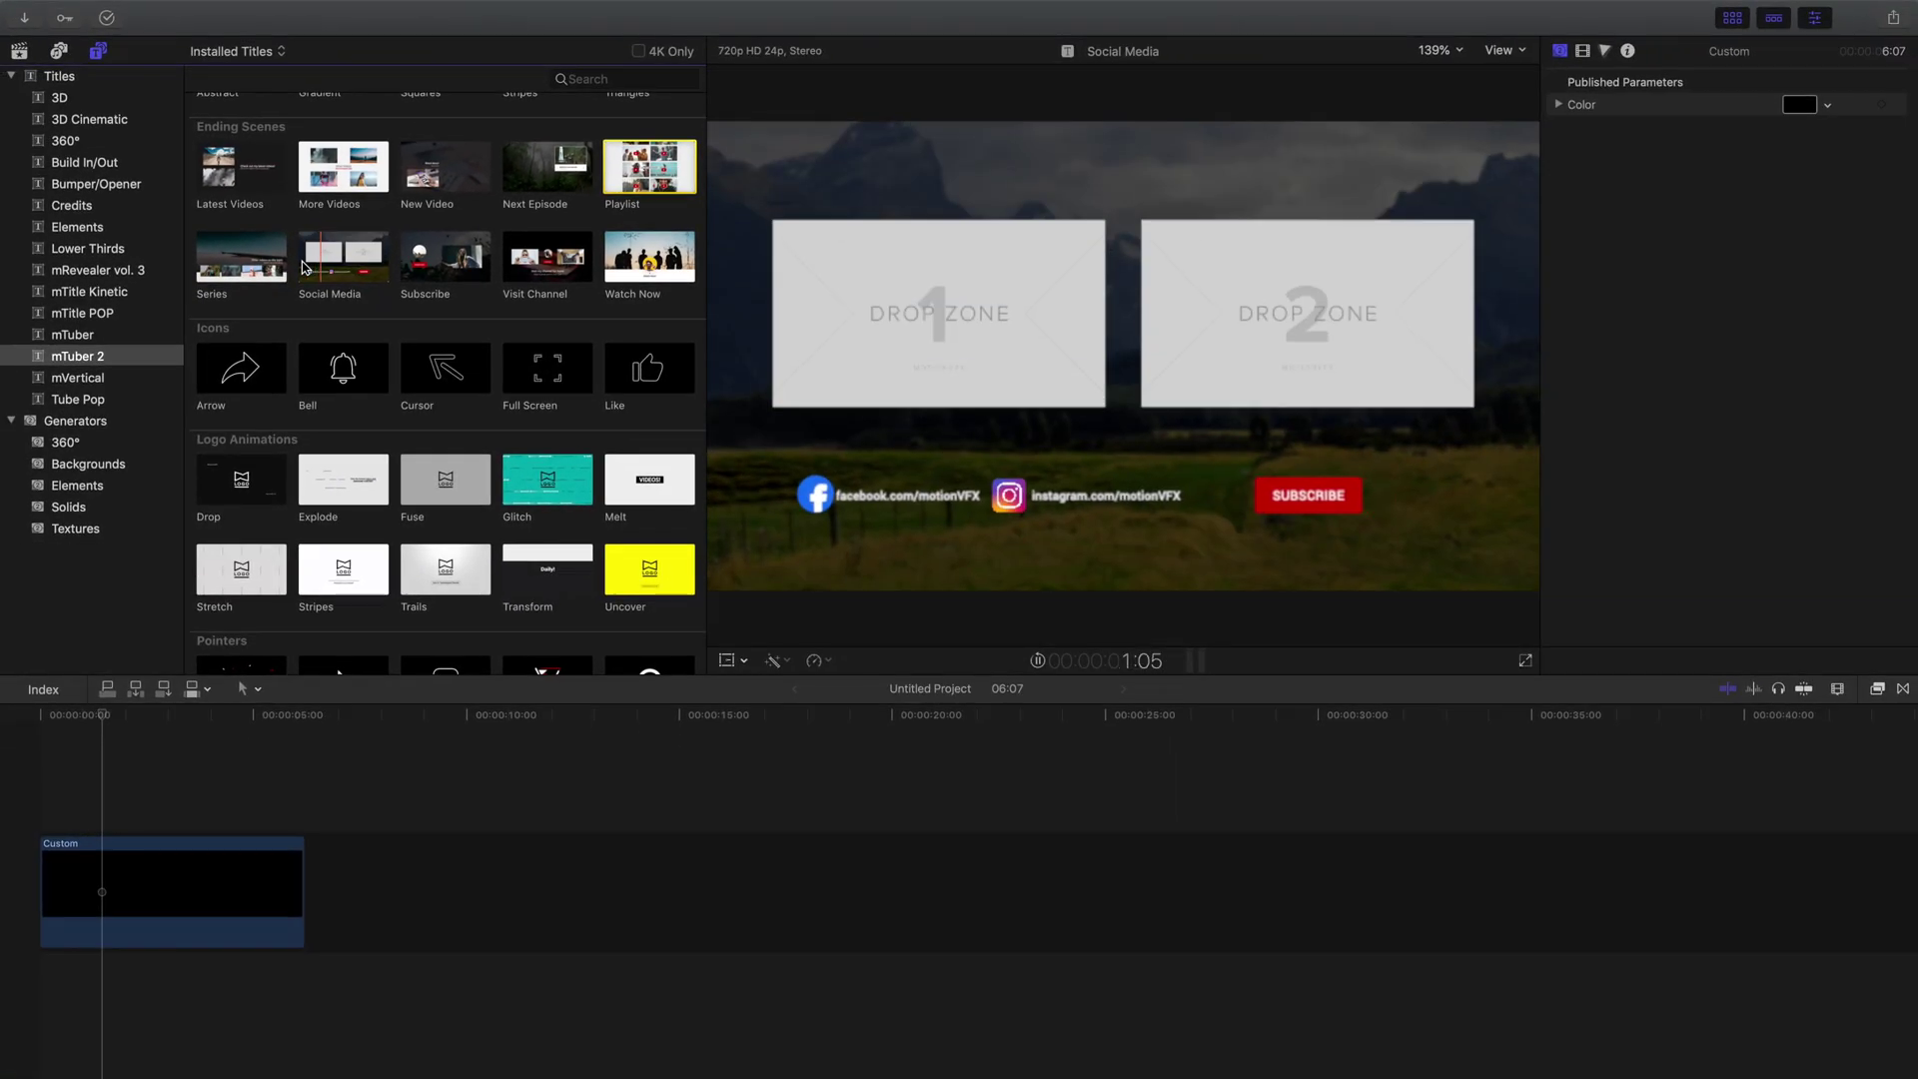
pyautogui.click(494, 185)
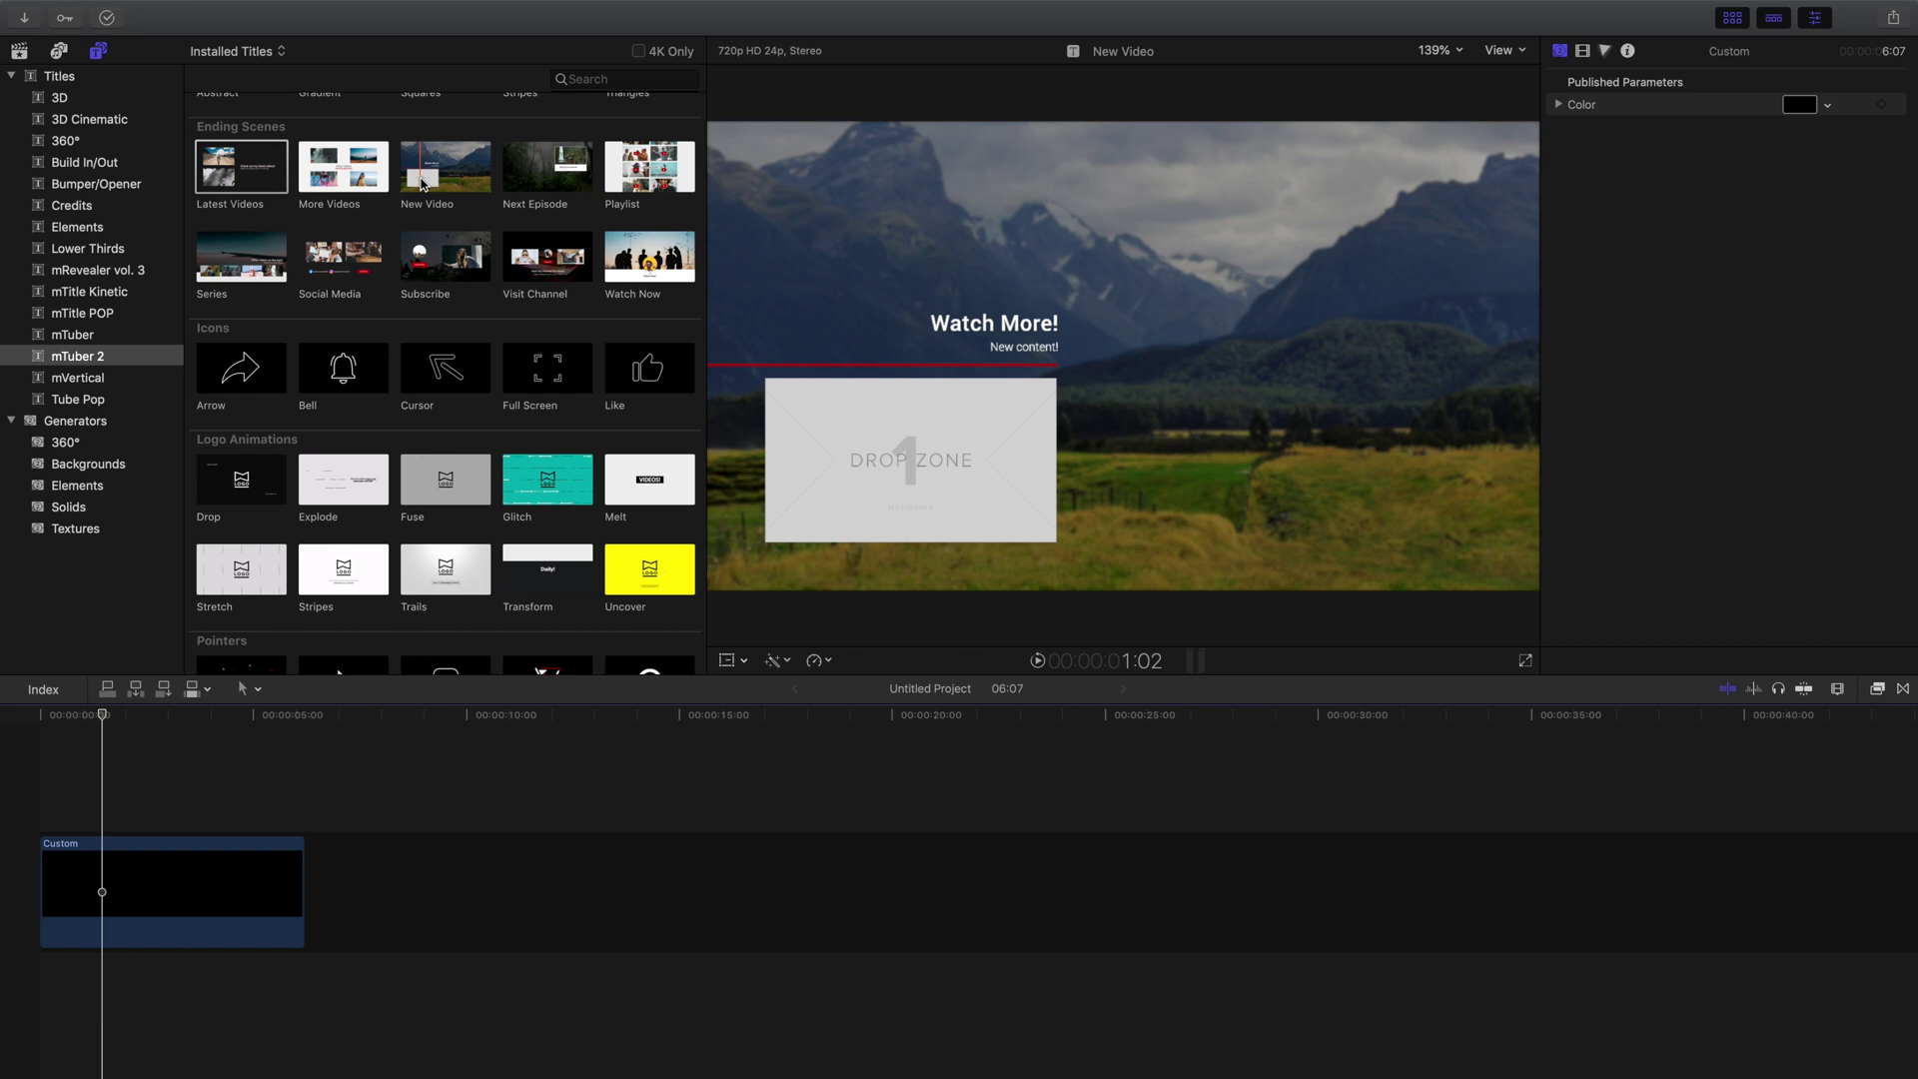
# Step: Add the New Video end screen above the Custom clip and select it
pyautogui.moveTo(422, 182); pyautogui.dragTo(98, 820)
pyautogui.click(180, 784)
pyautogui.click(188, 817)
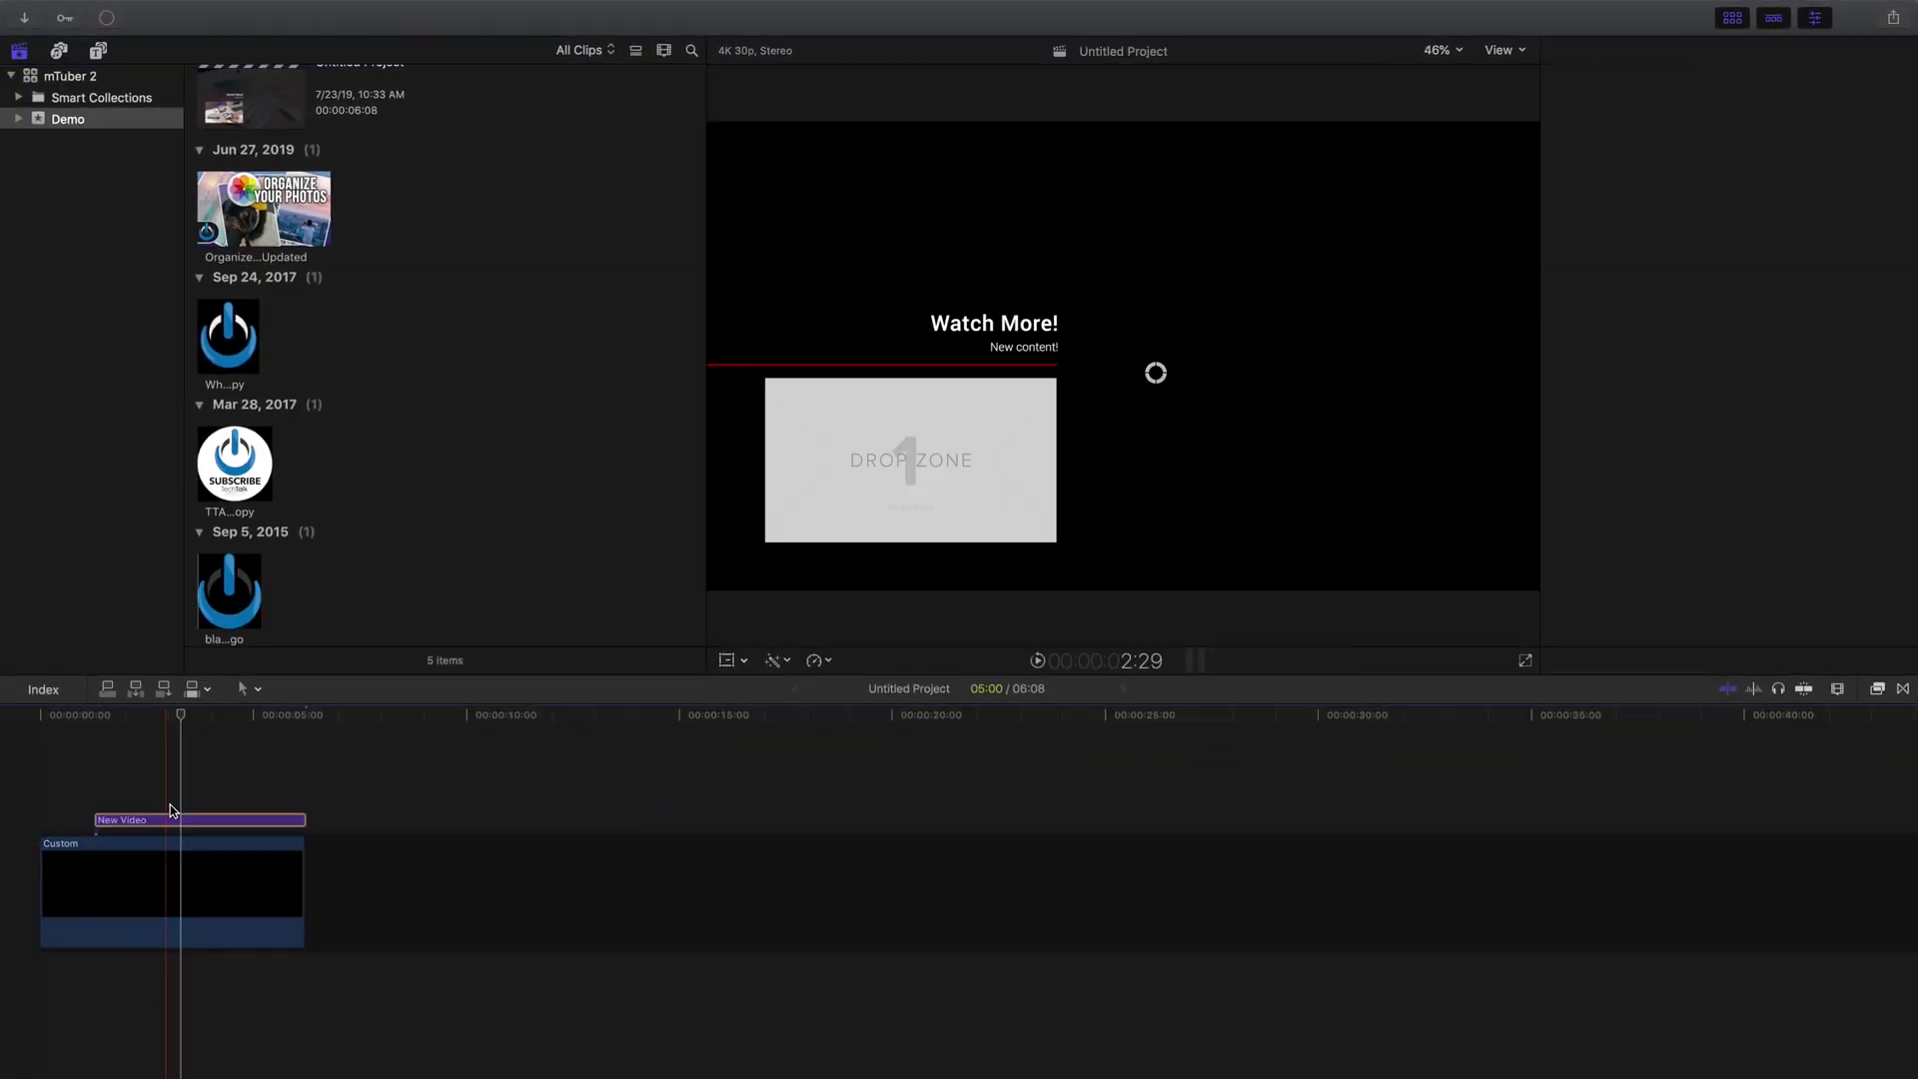
pyautogui.click(171, 811)
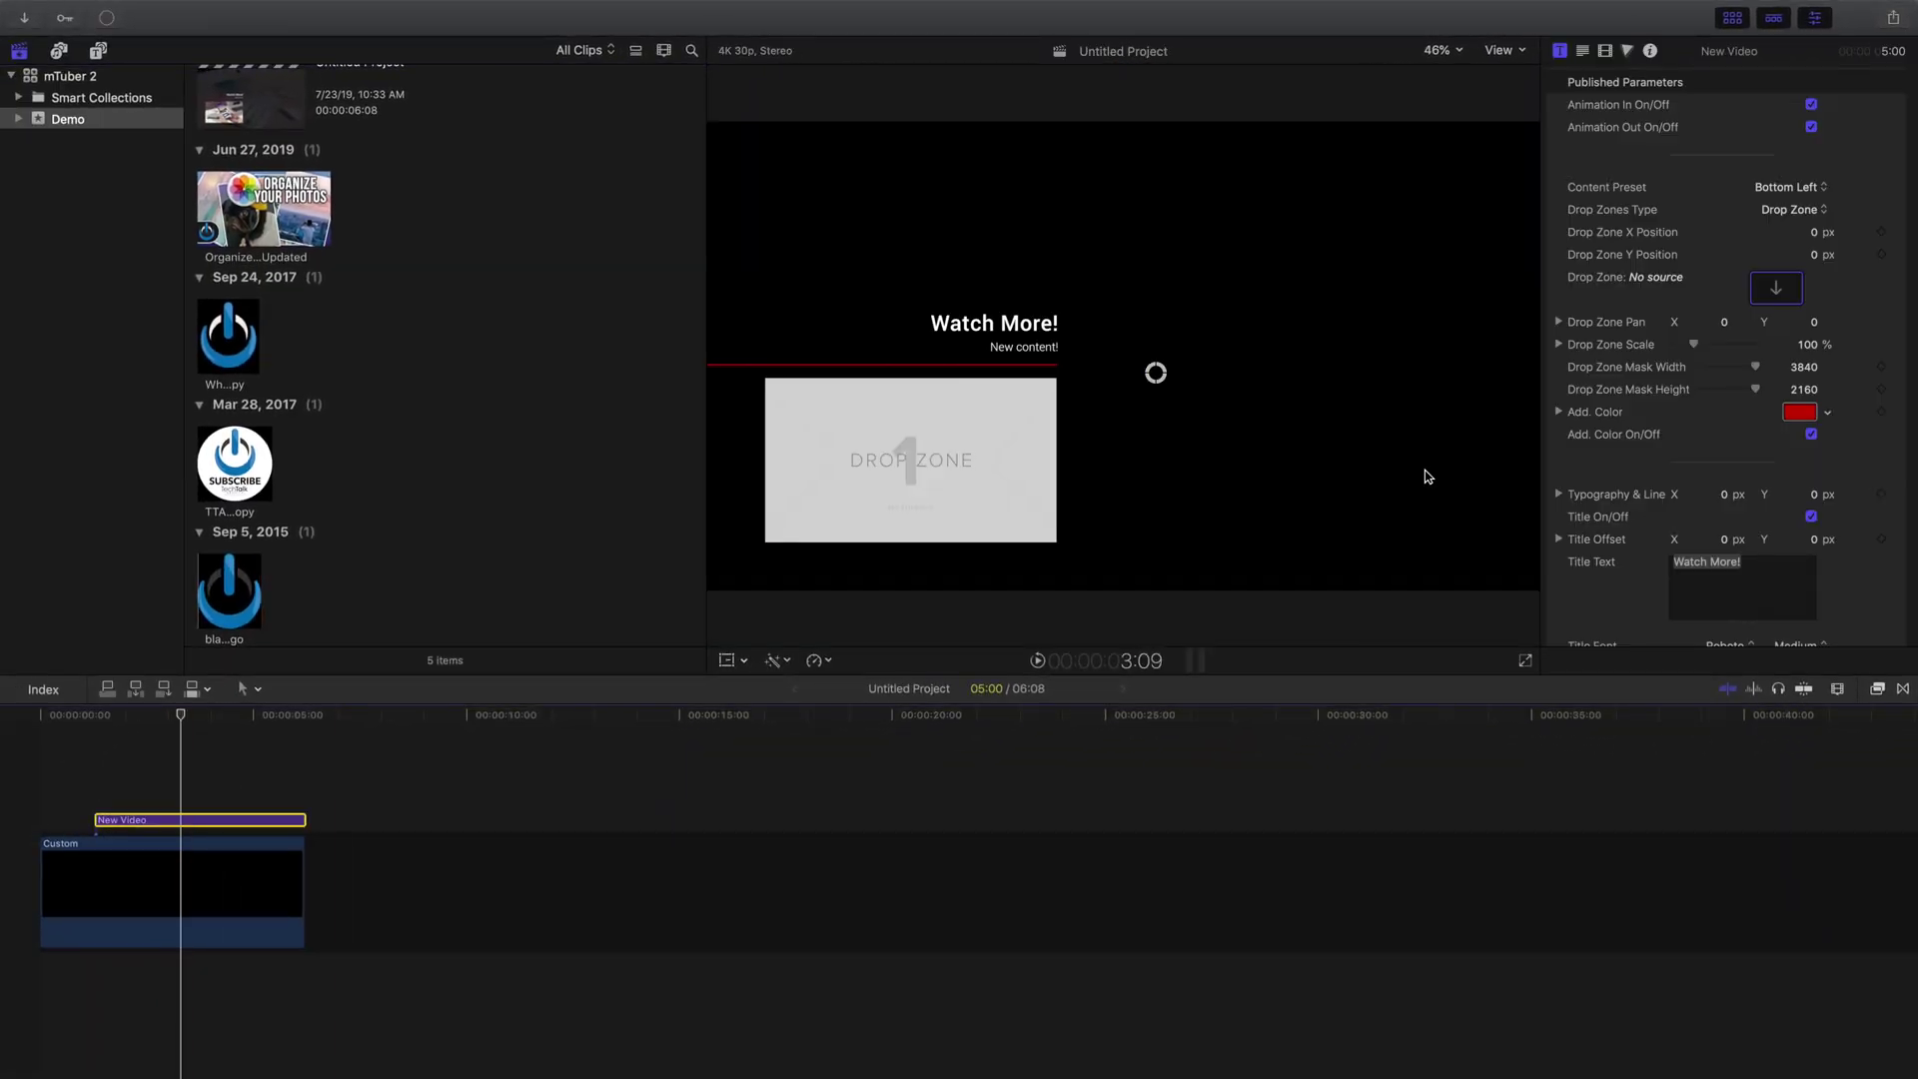
# Step: Fill the New Video drop zone with the Organize Your Photos clip
pyautogui.click(1778, 289)
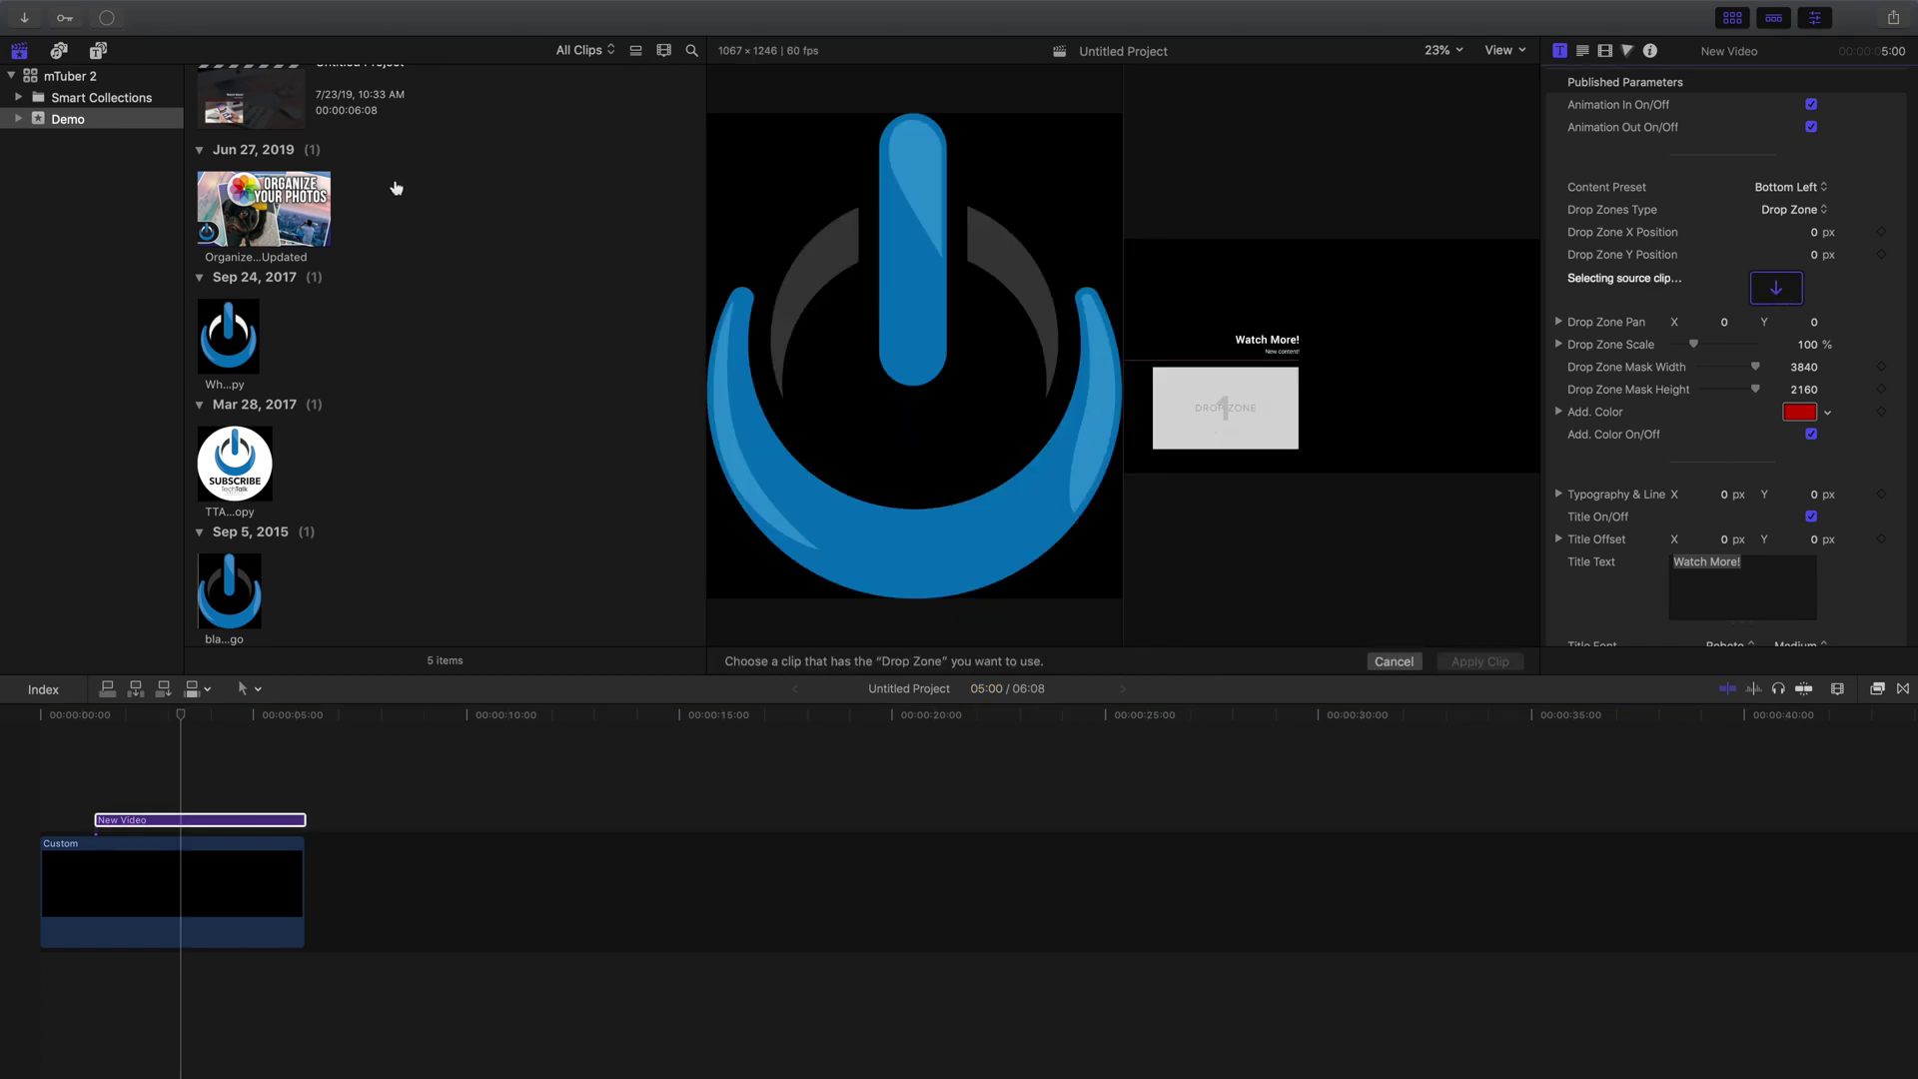
pyautogui.click(240, 208)
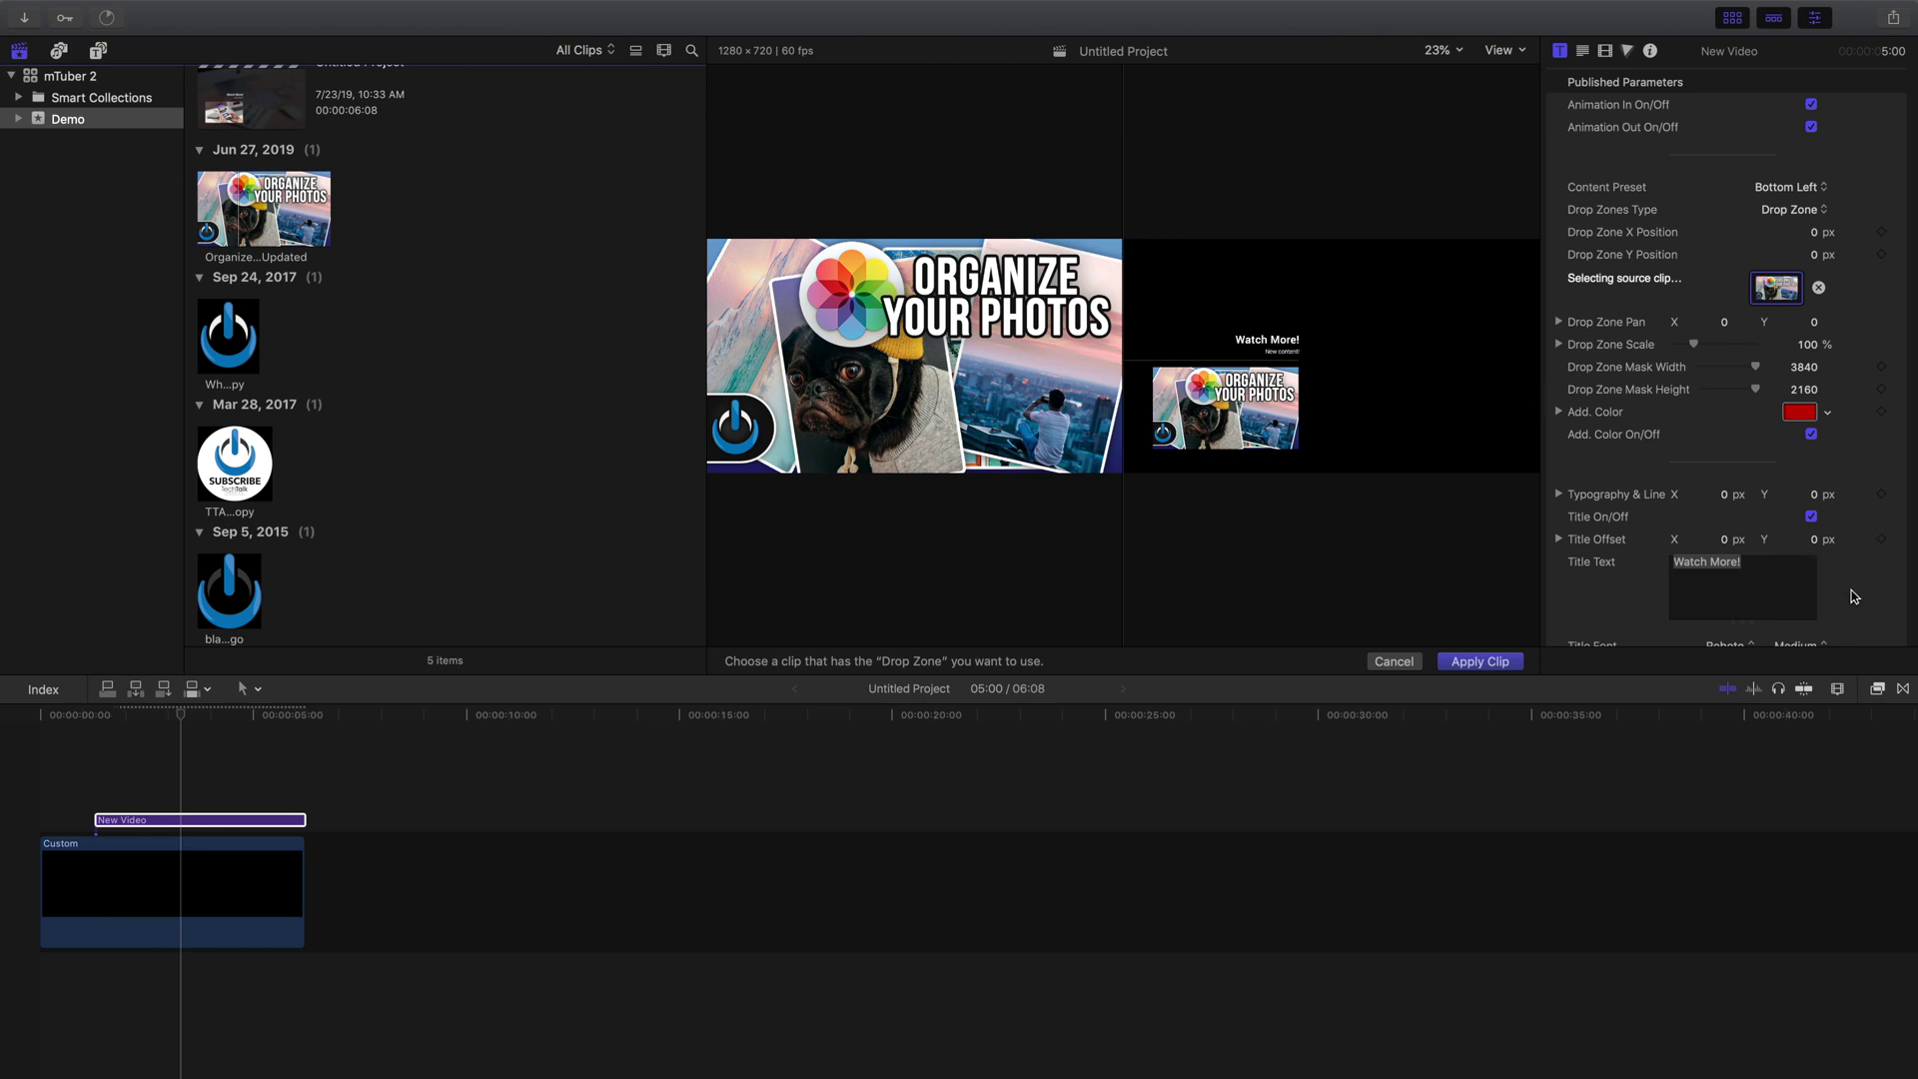
pyautogui.scroll(-5, 1855, 597)
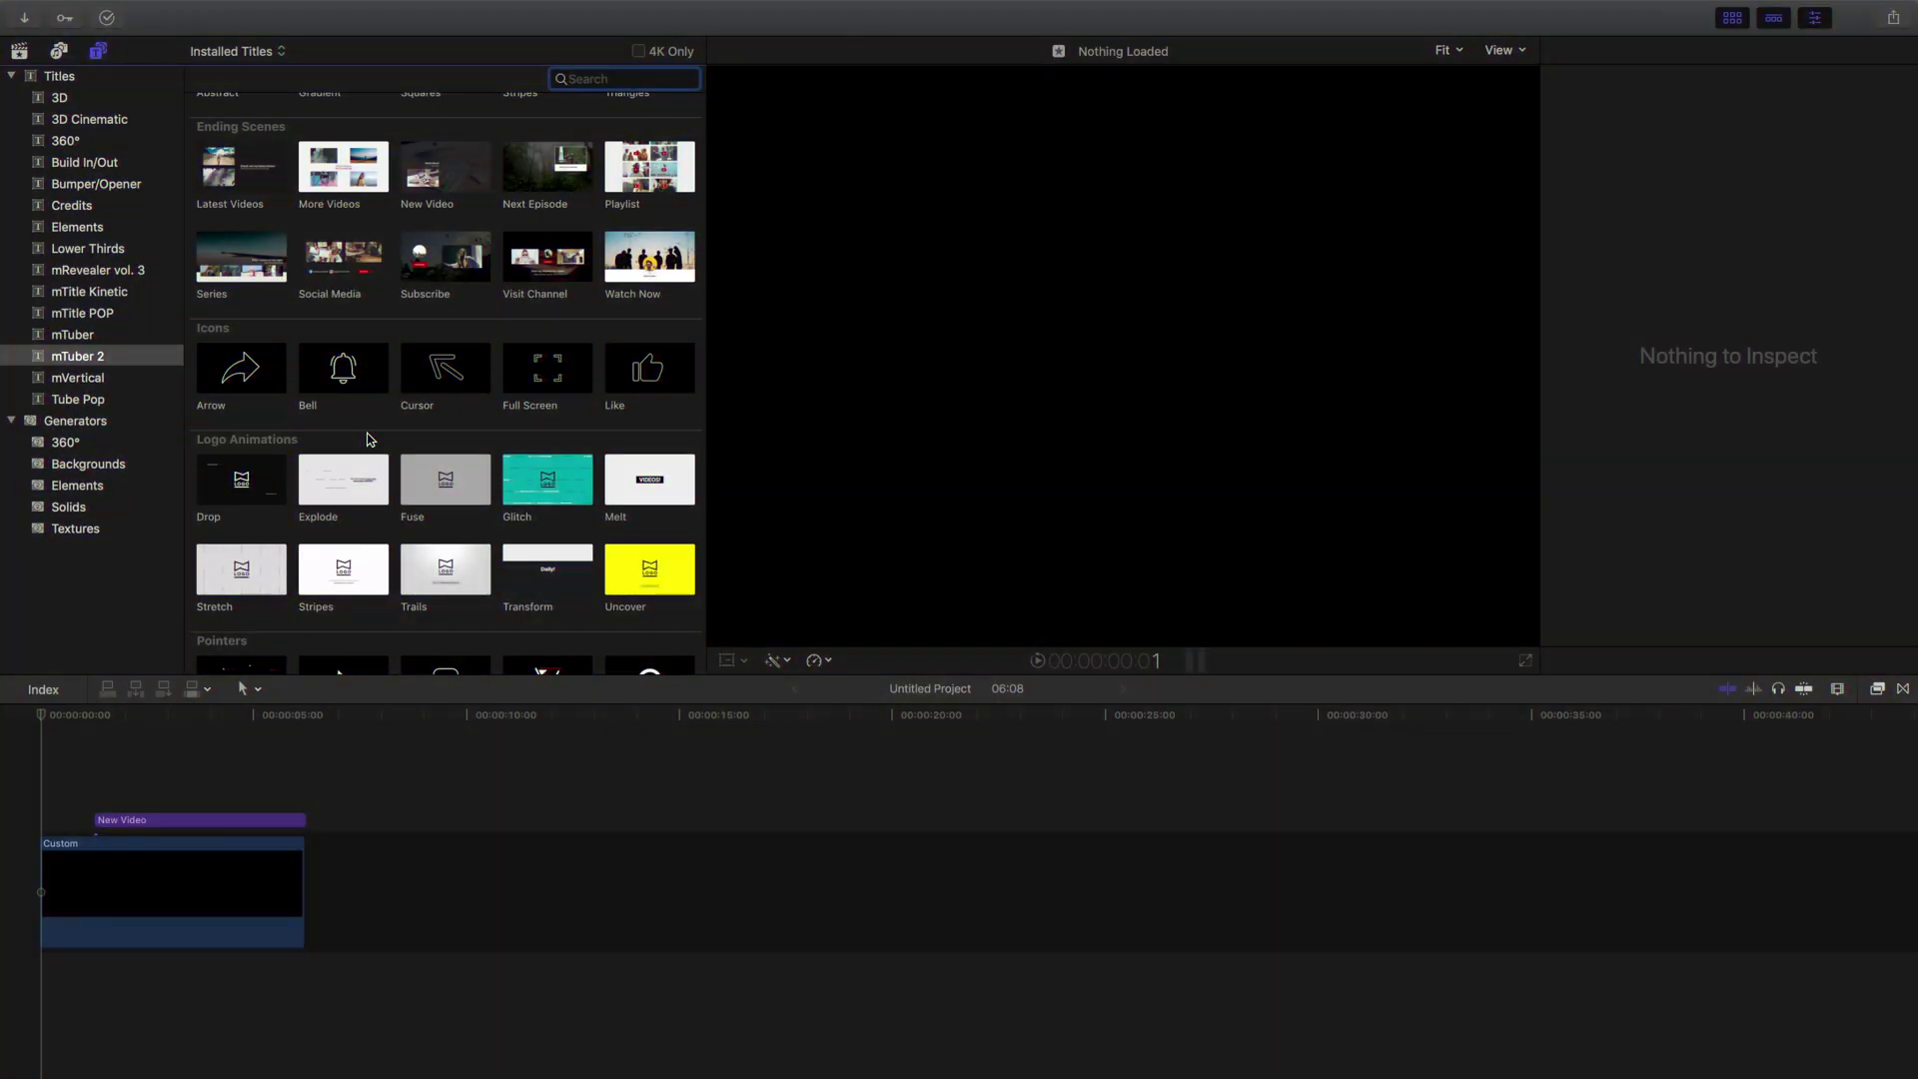
# Step: Preview the Cursor pointer title and place it above the New Video clip
pyautogui.scroll(-4, 369, 440)
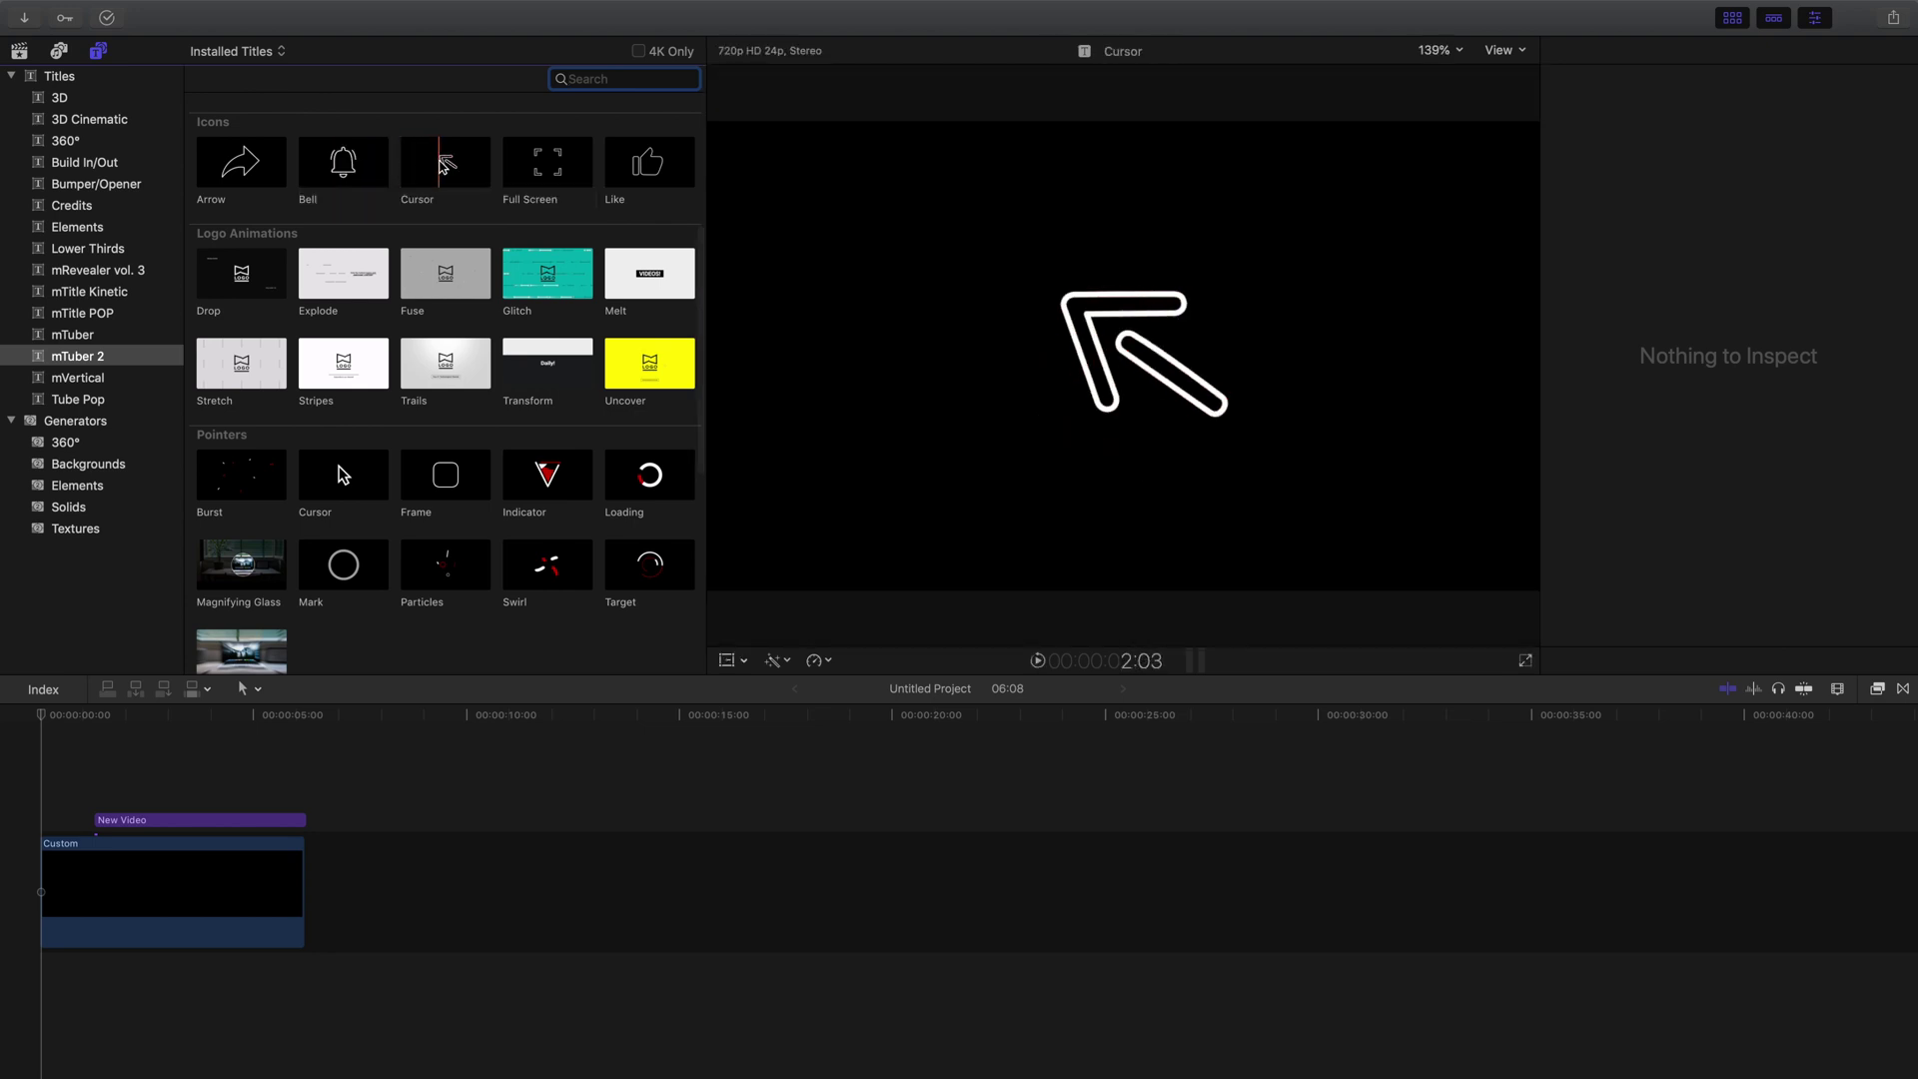
pyautogui.click(441, 167)
pyautogui.moveTo(441, 167); pyautogui.dragTo(190, 796)
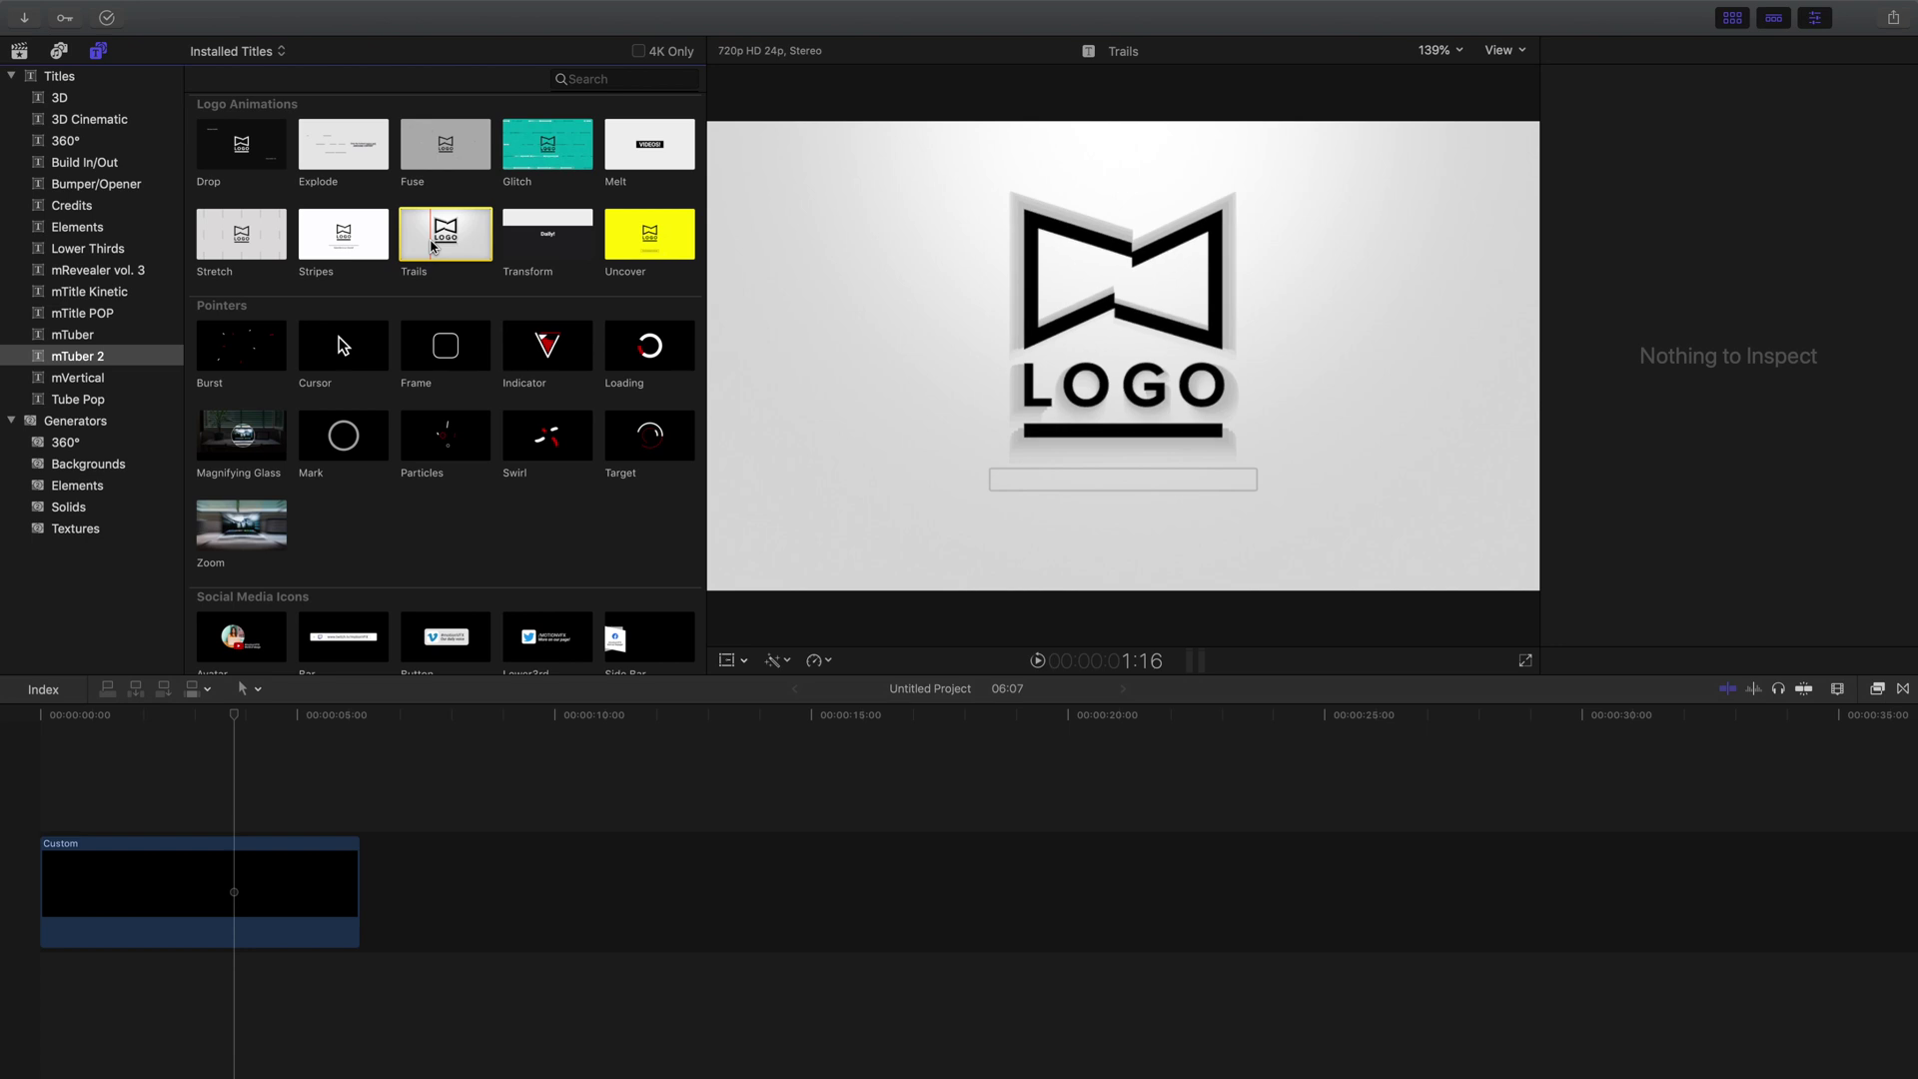
# Step: Place the Trails logo animation above the Custom clip and select it
pyautogui.moveTo(431, 247); pyautogui.dragTo(100, 821)
pyautogui.click(200, 819)
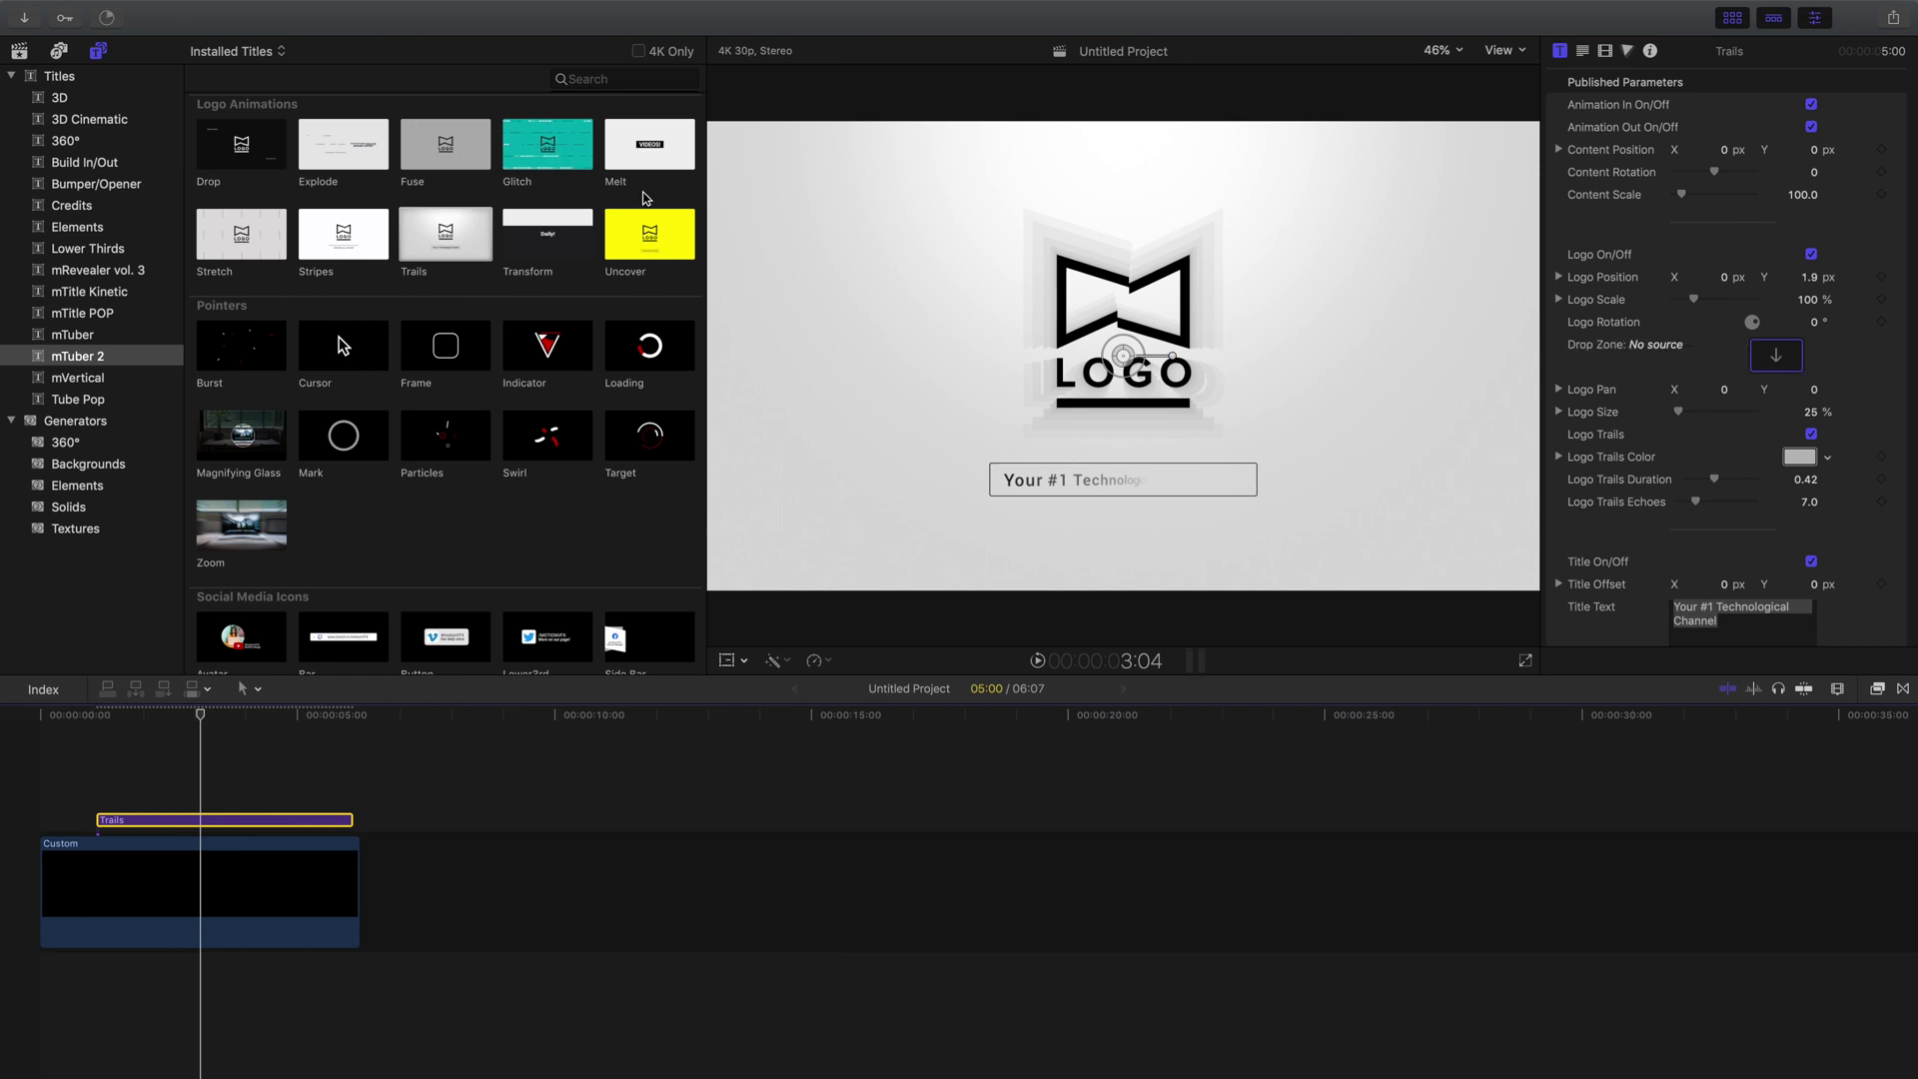
pyautogui.click(13, 50)
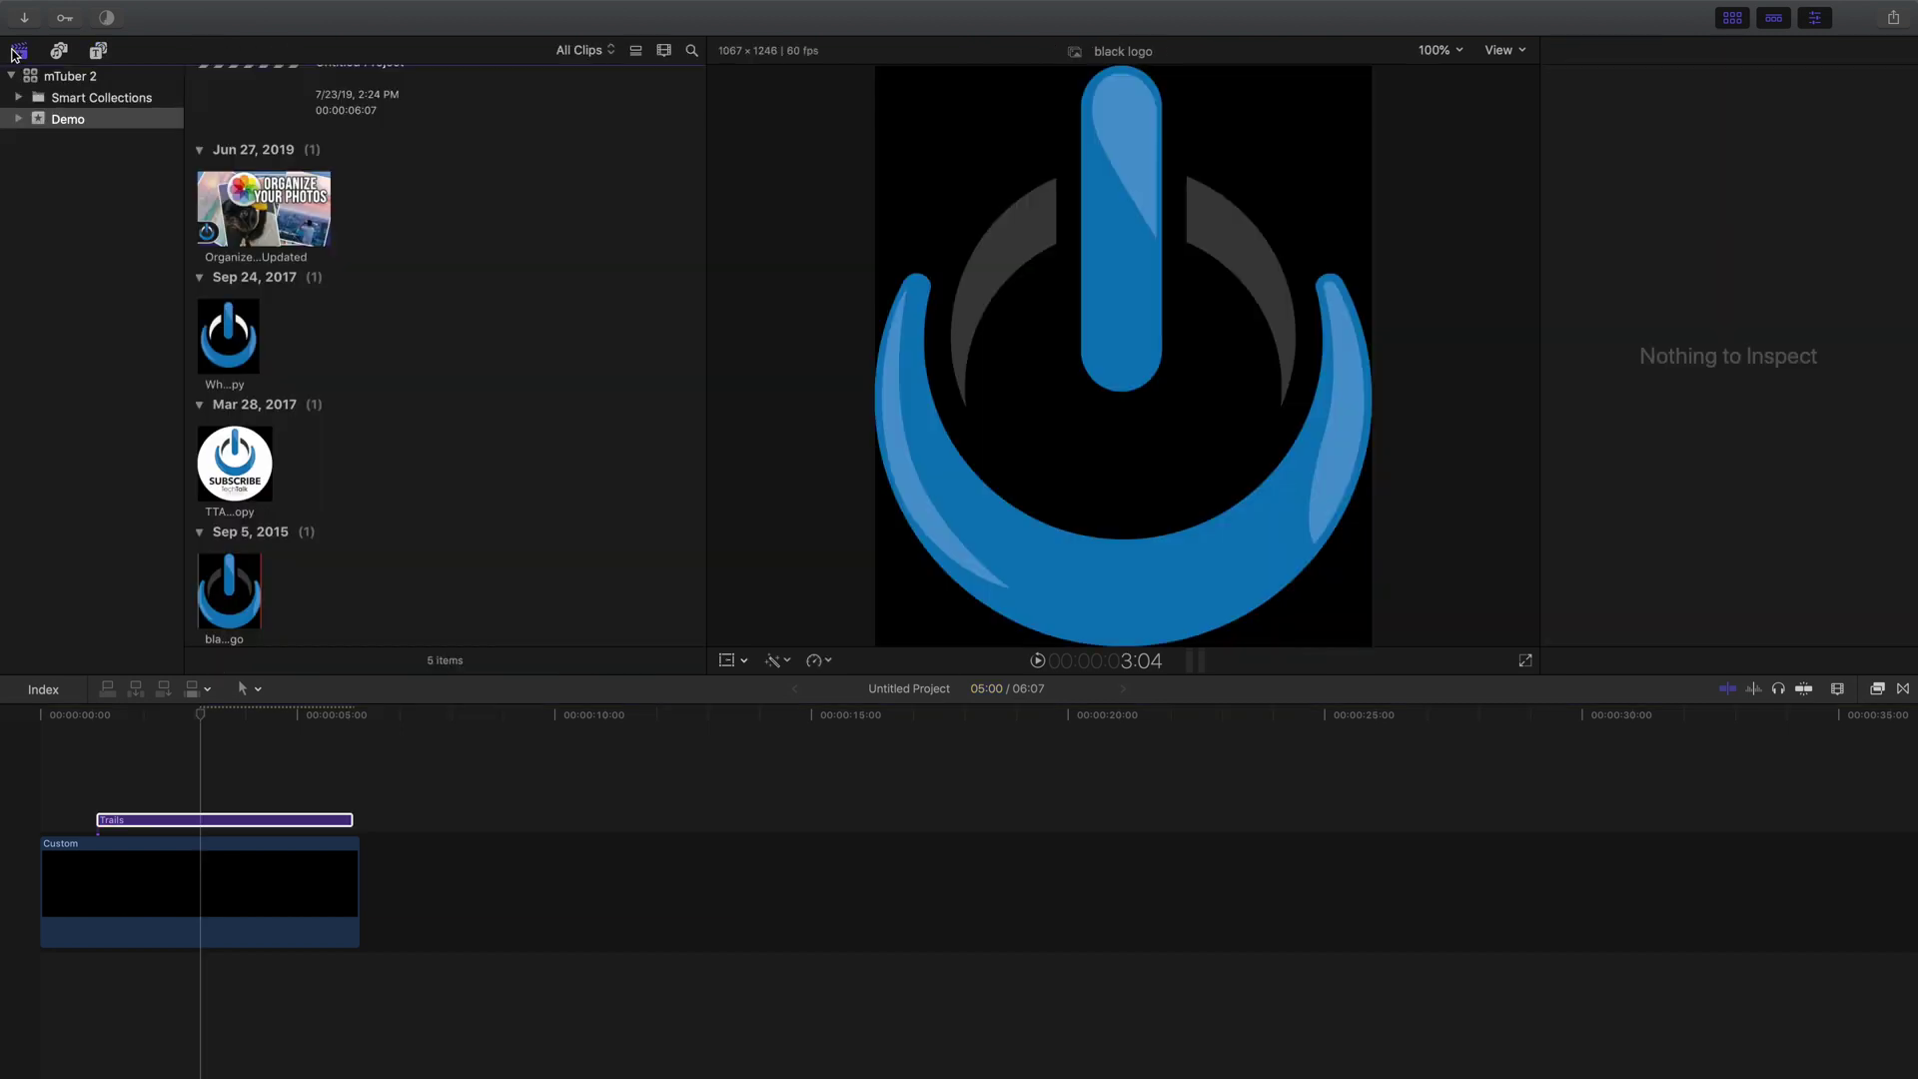
pyautogui.click(257, 819)
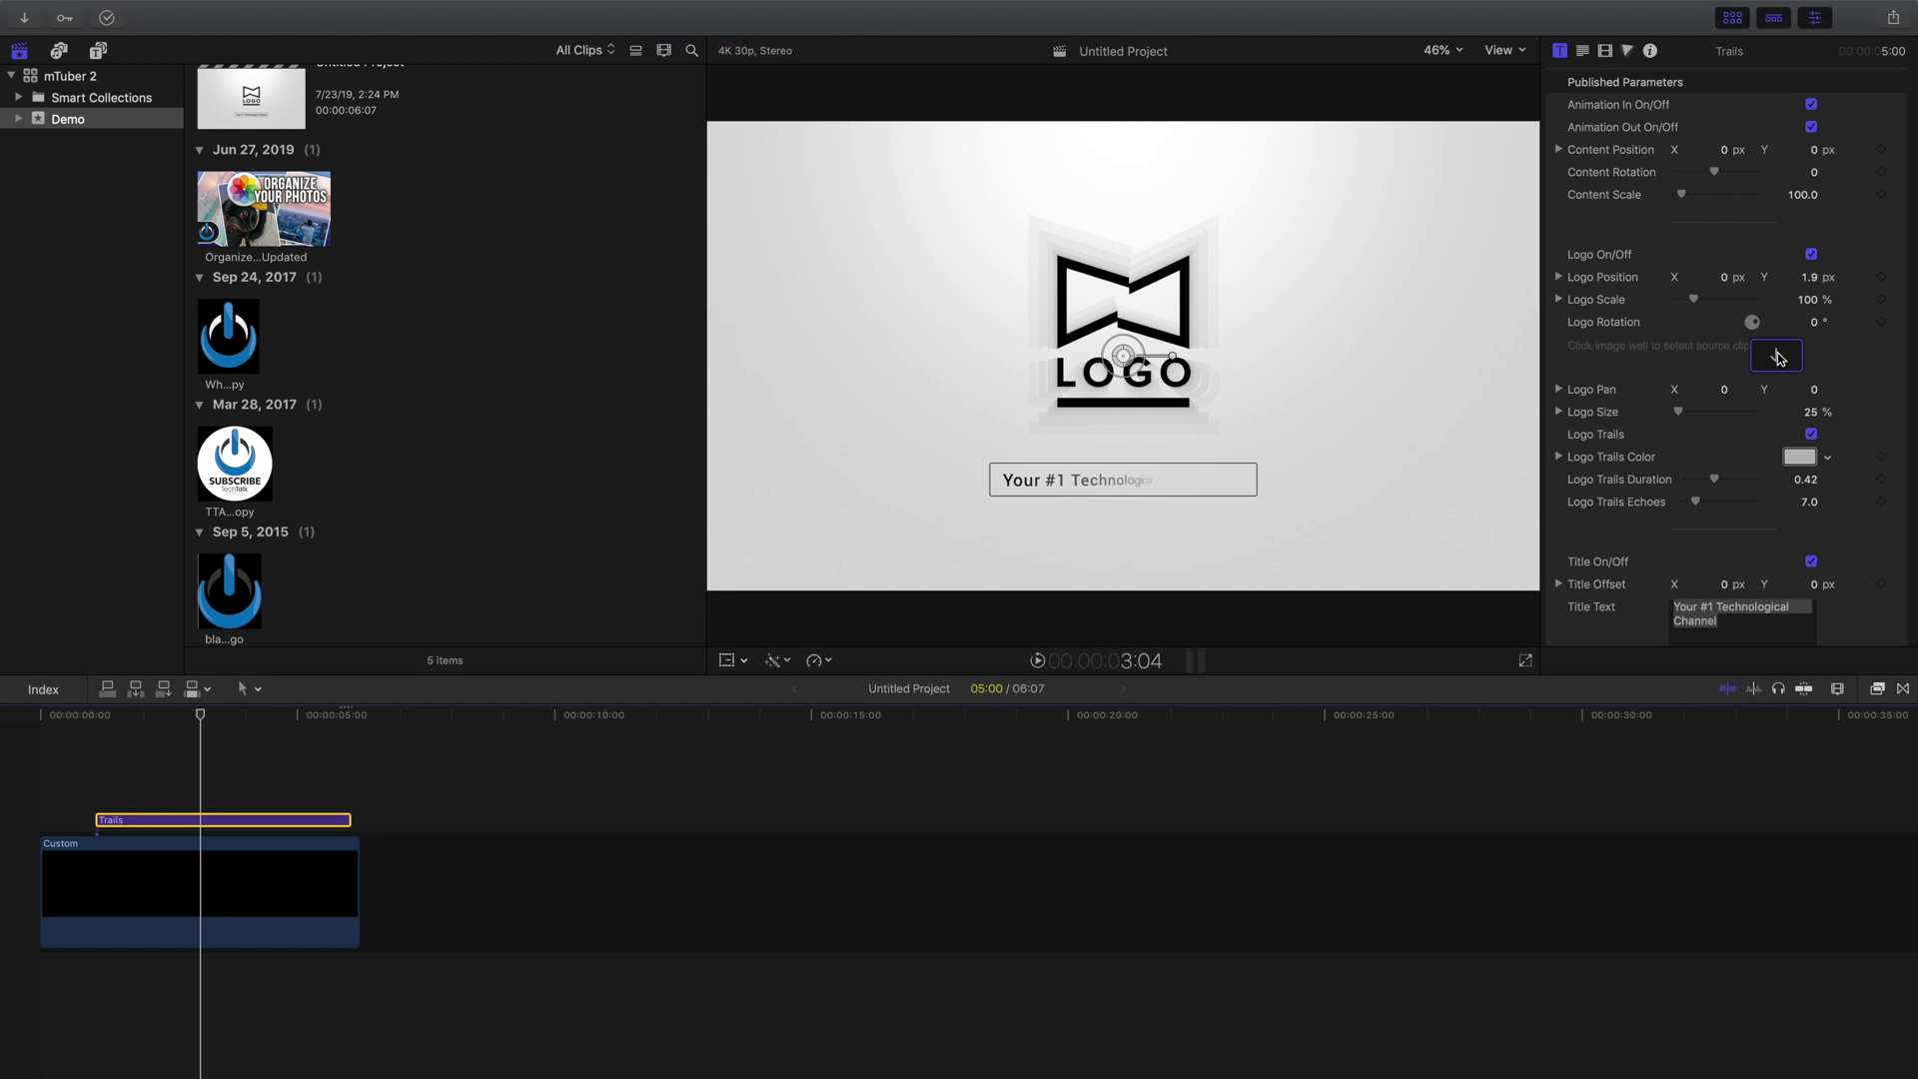
# Step: Apply the black logo clip to the Trails drop zone and play the animation
pyautogui.click(1777, 357)
pyautogui.click(227, 587)
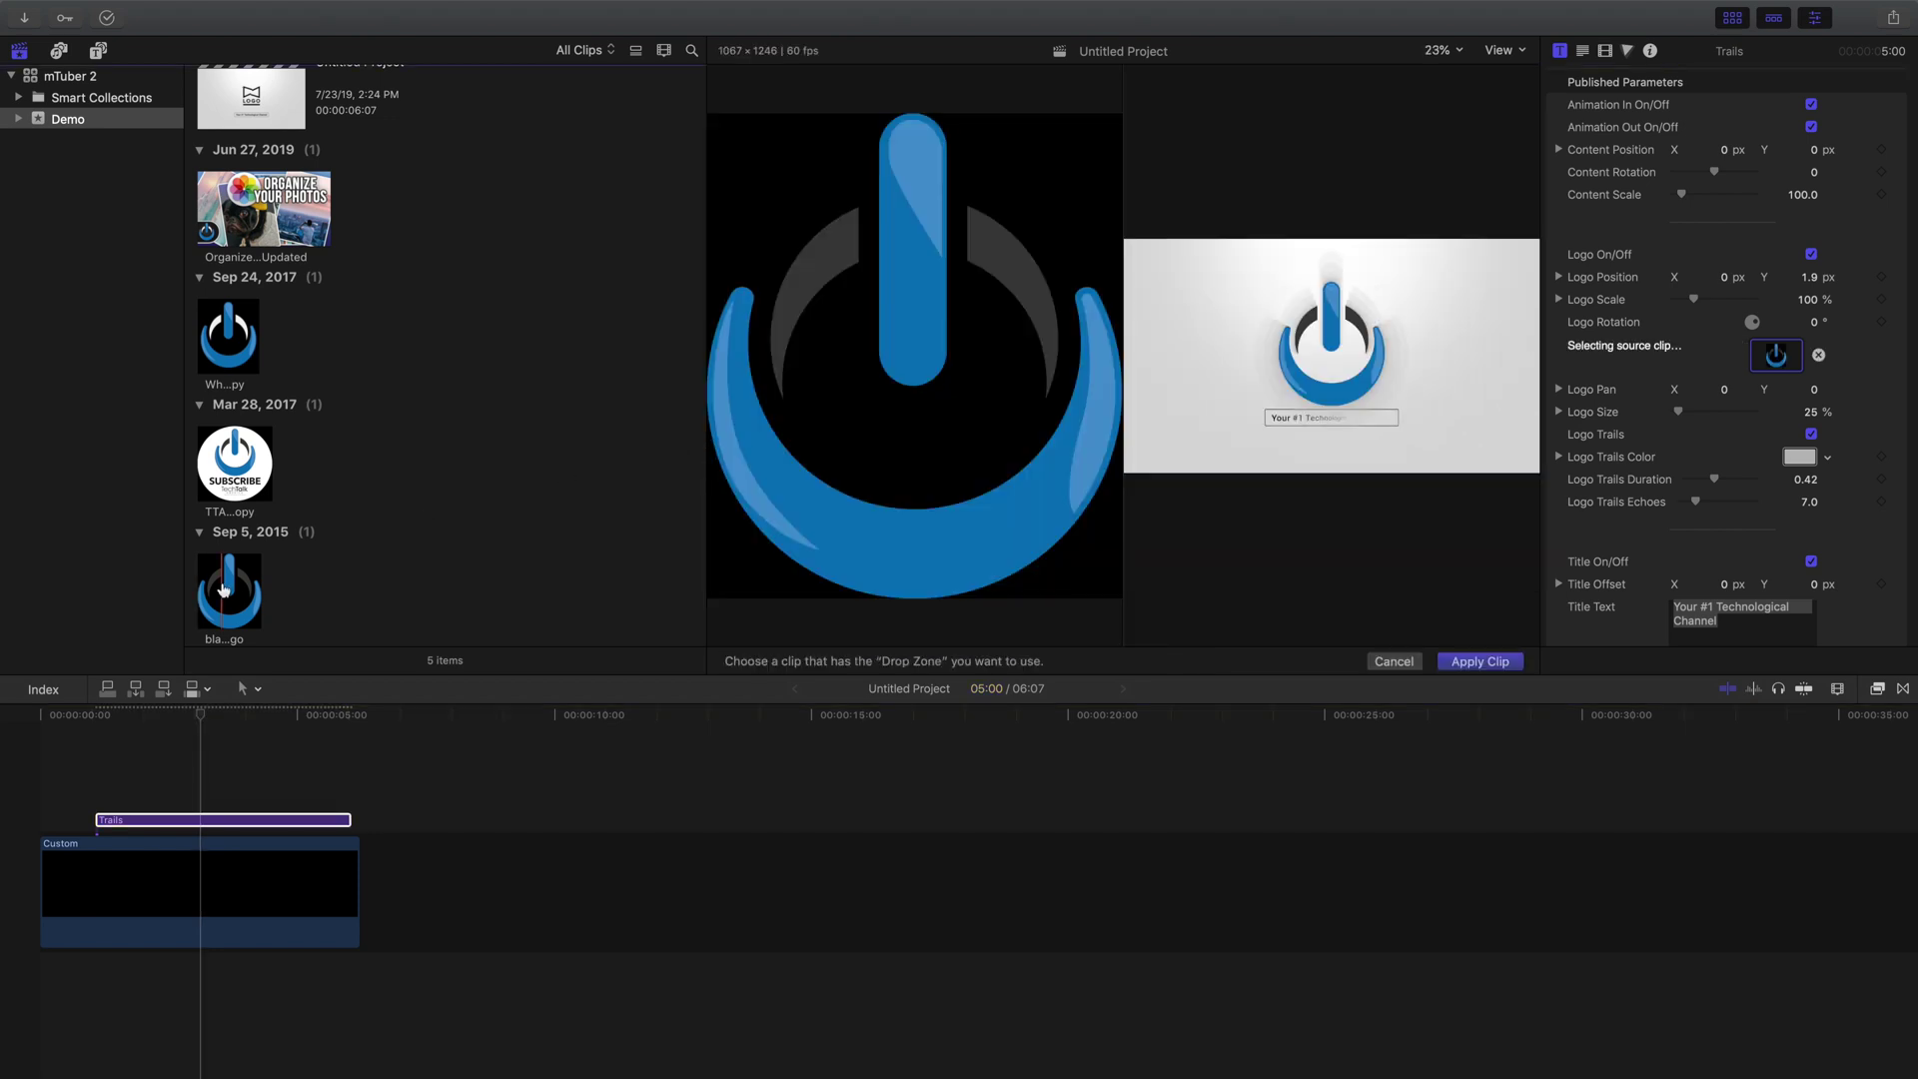
pyautogui.click(1484, 666)
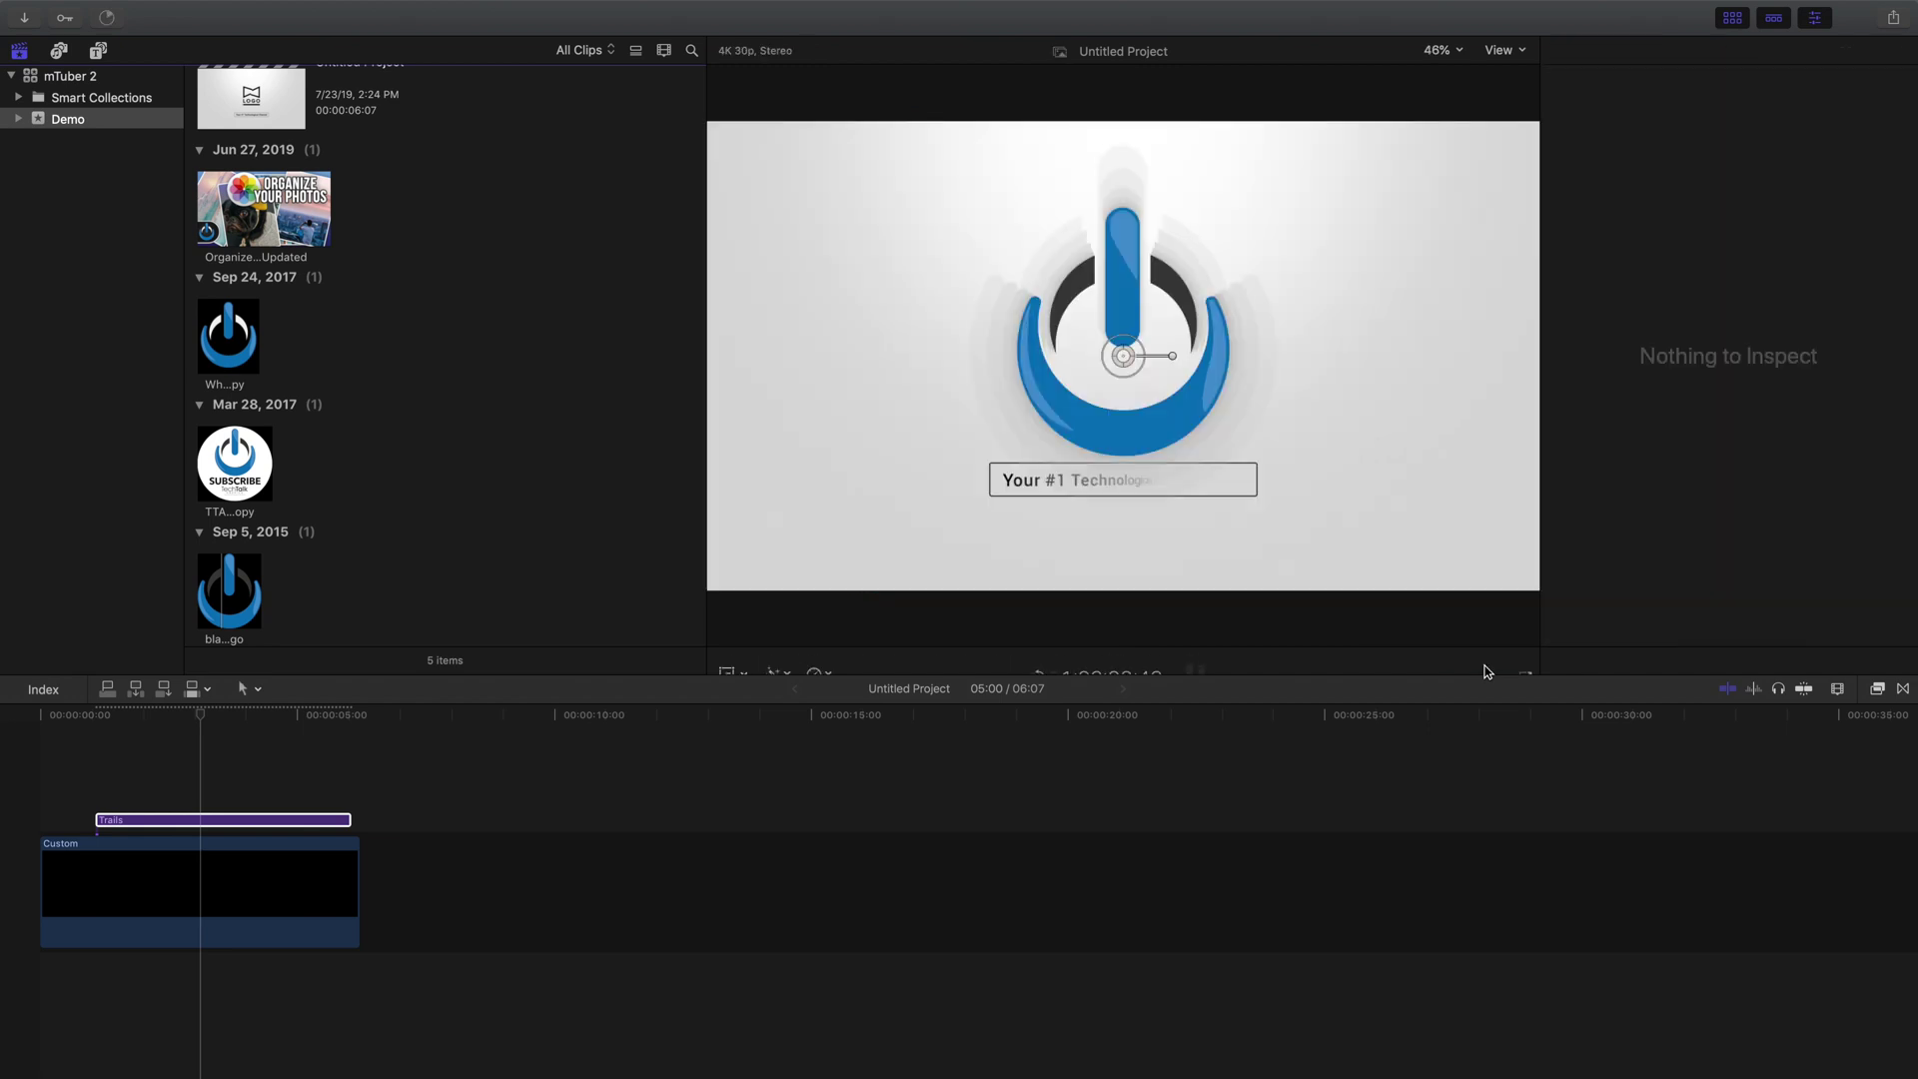
pyautogui.click(89, 797)
pyautogui.press('space')
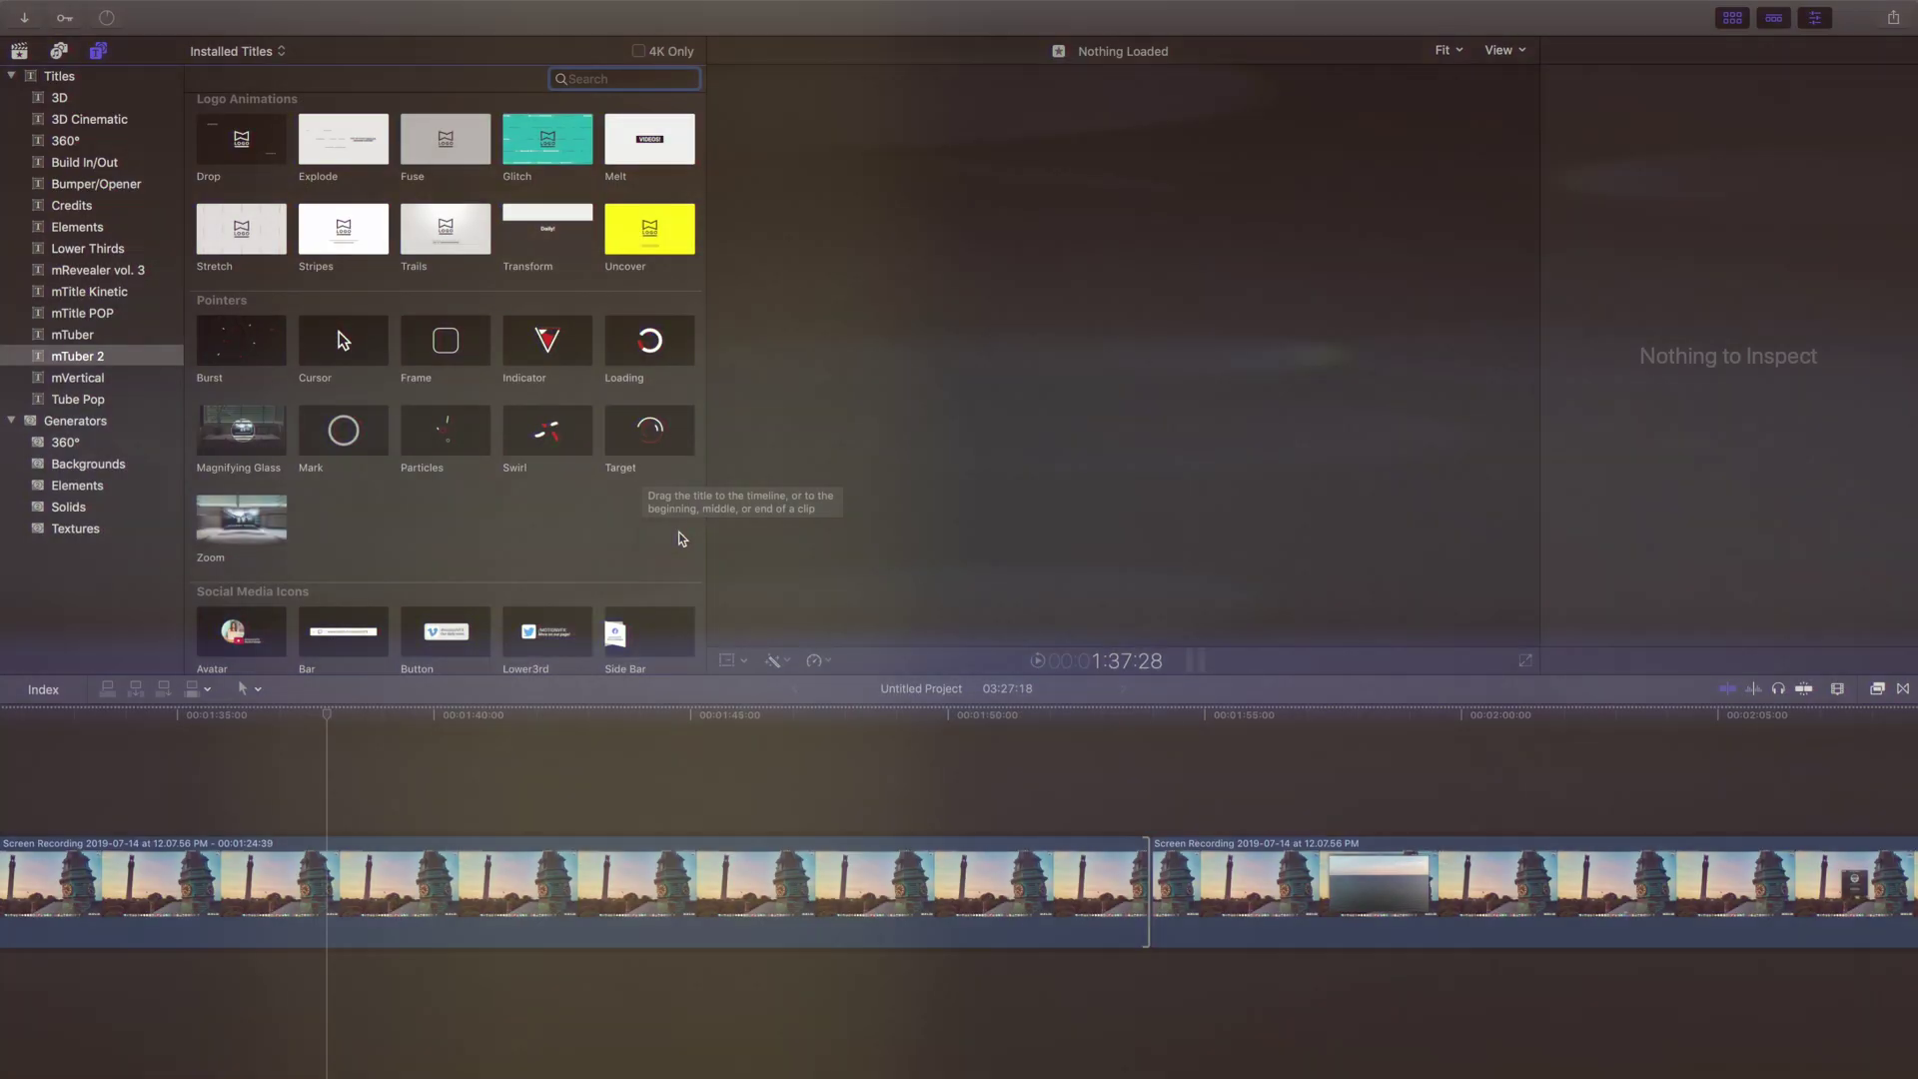
# Step: Place the Zoom title above the tower footage and play back the effect
pyautogui.scroll(-5, 683, 540)
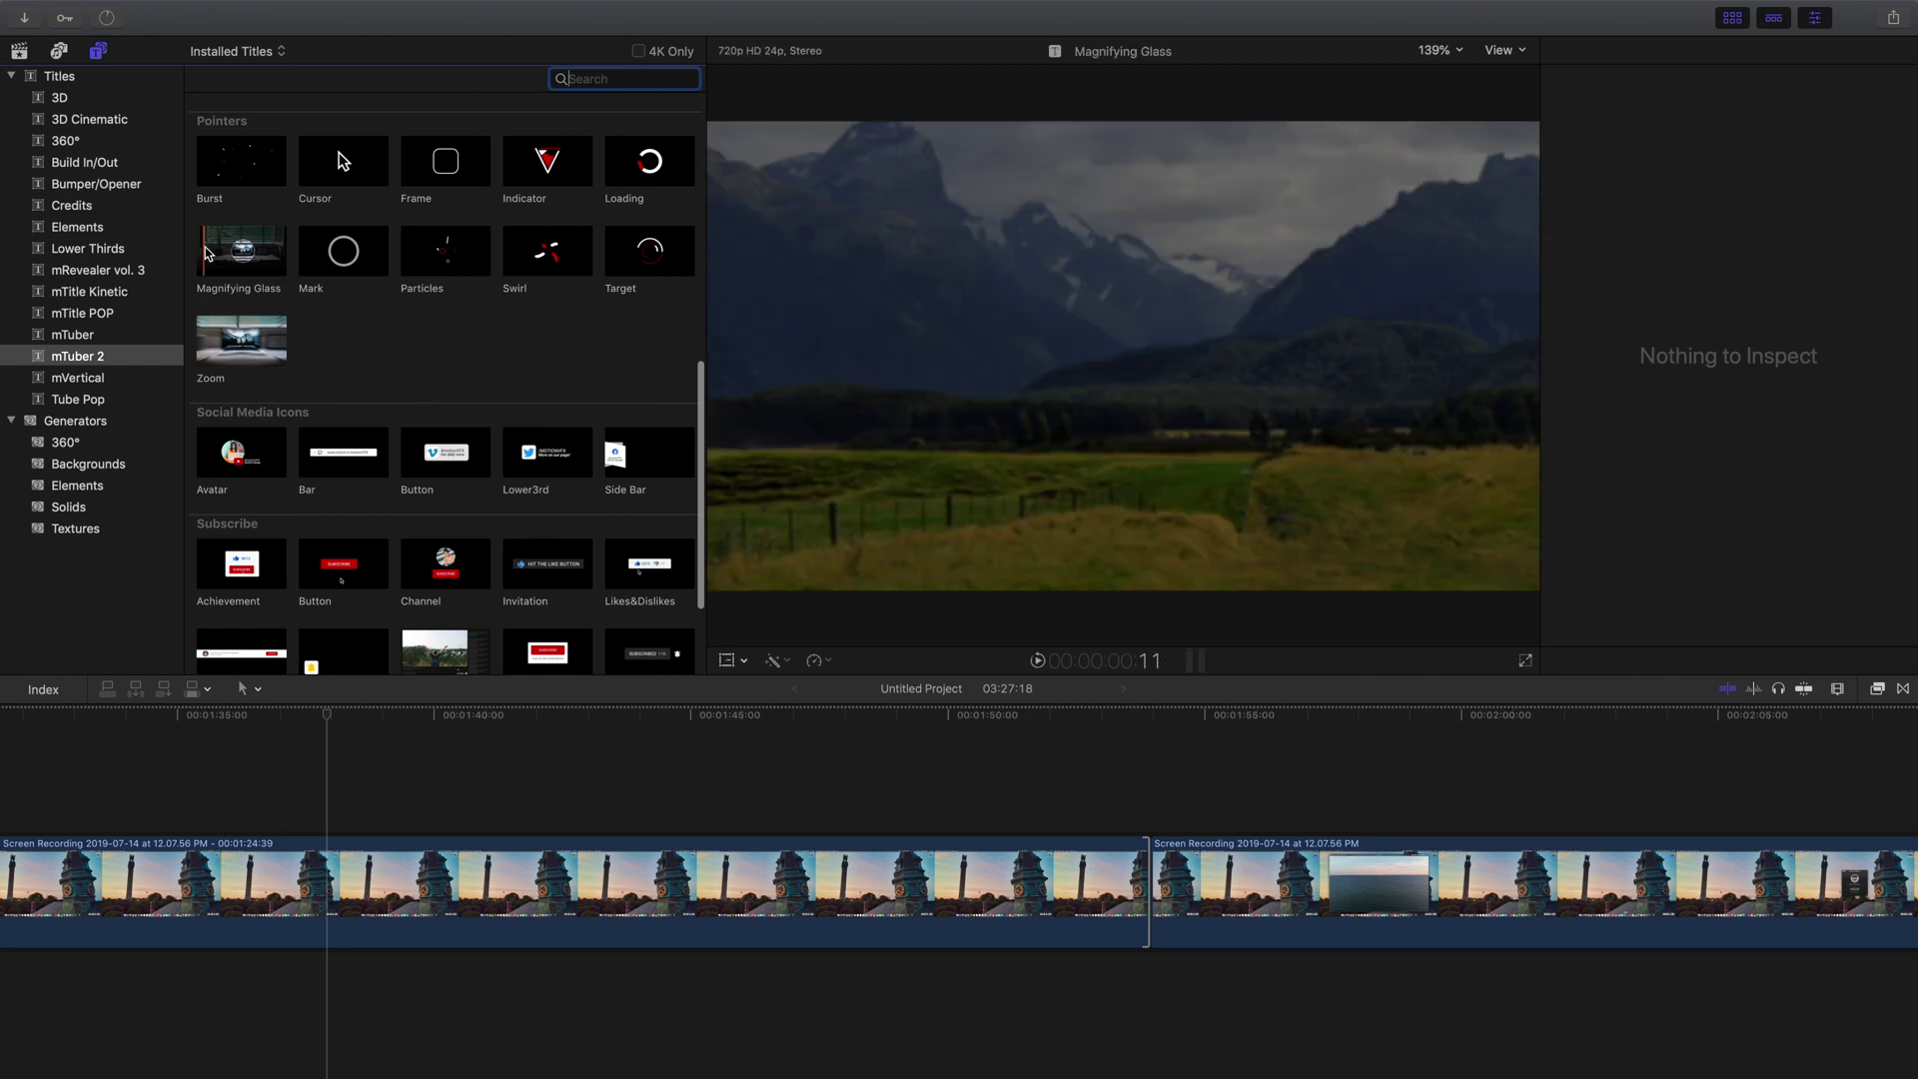
pyautogui.moveTo(210, 354); pyautogui.dragTo(302, 811)
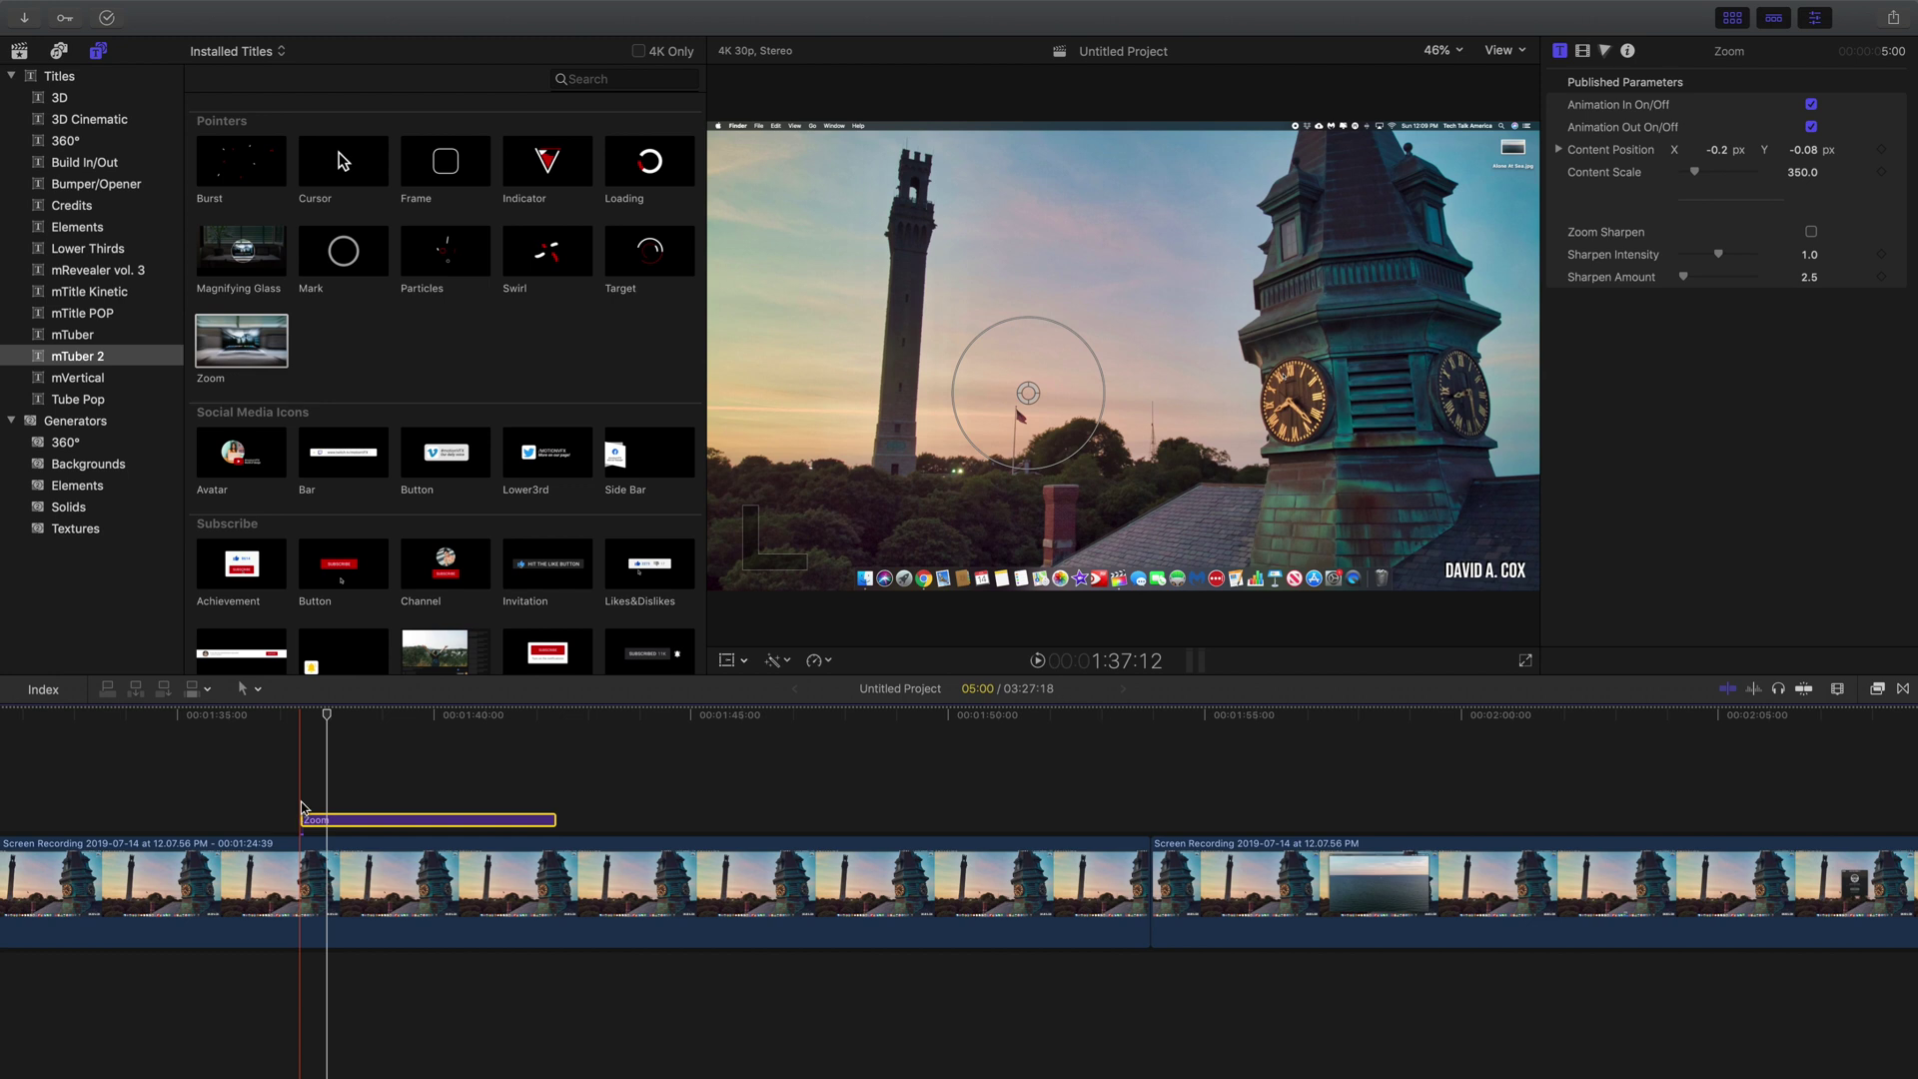
pyautogui.click(302, 799)
pyautogui.press('space')
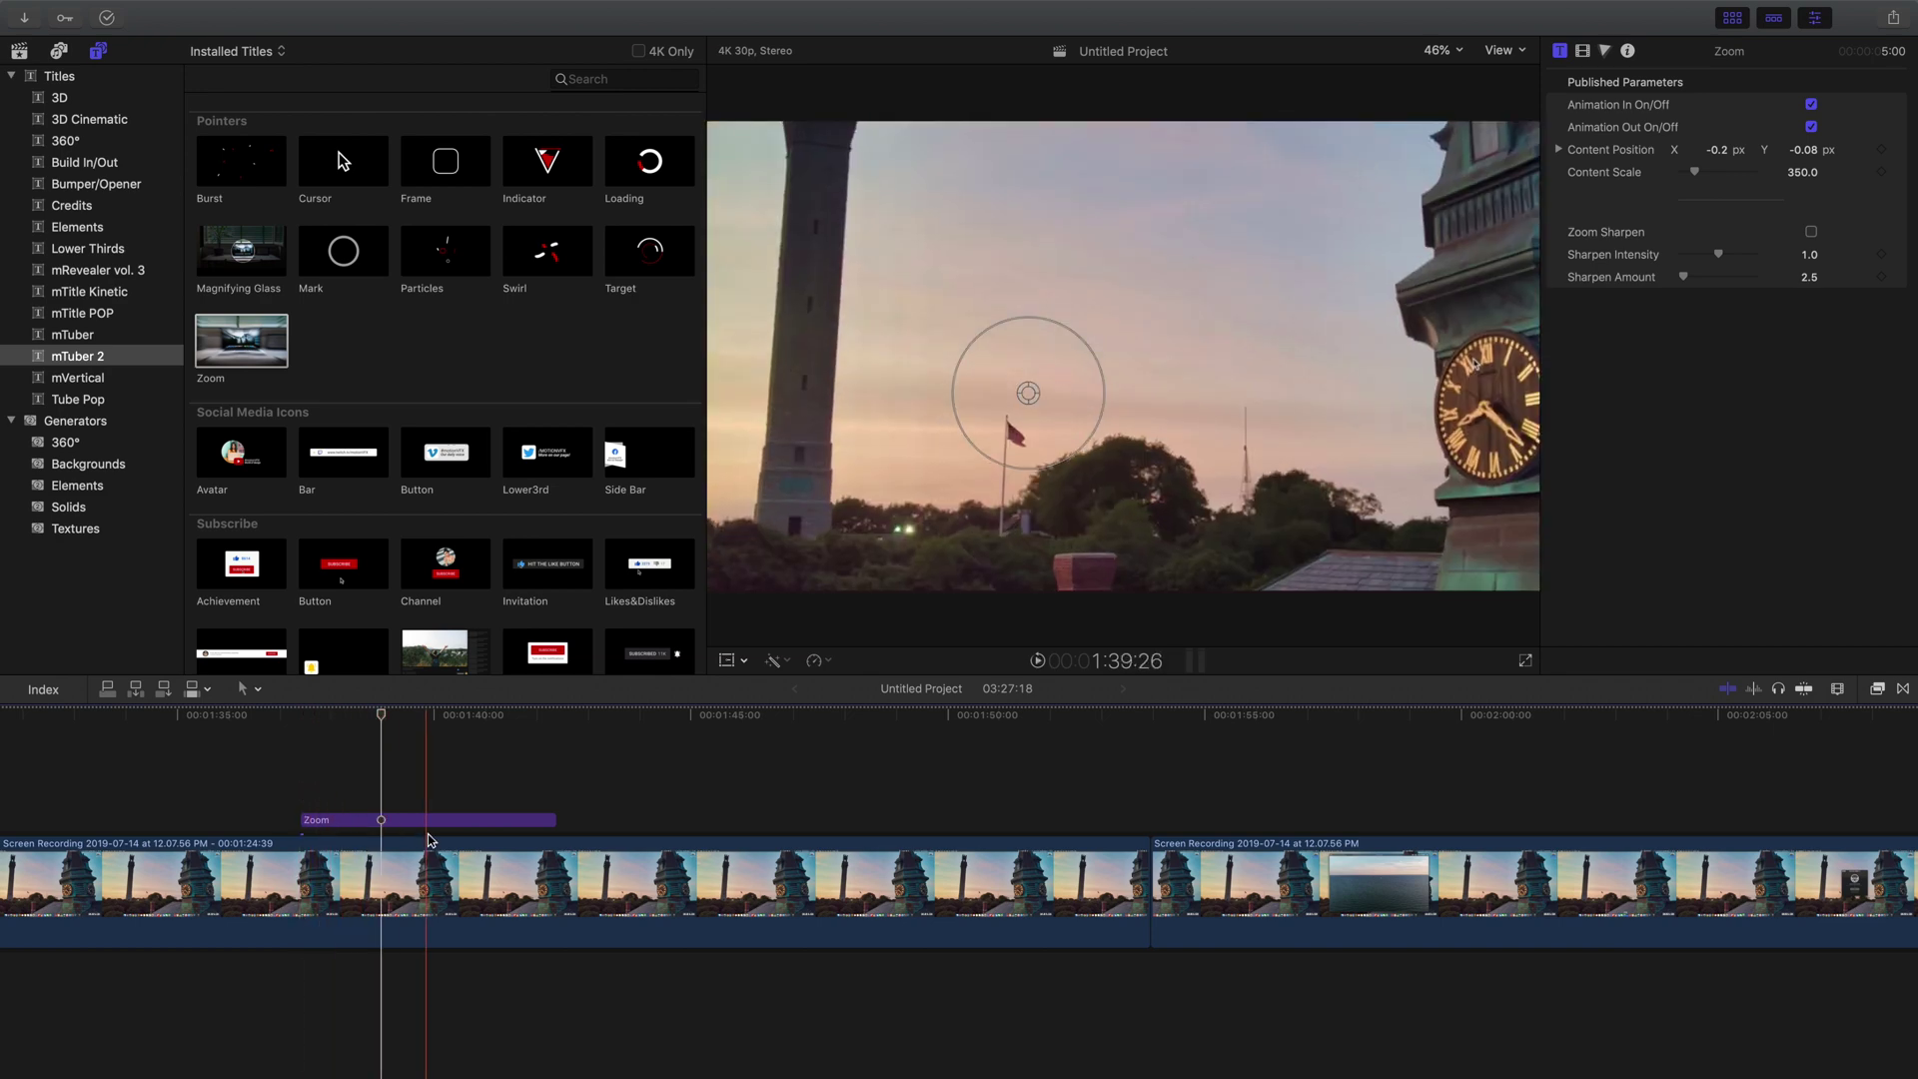
# Step: Shift the Zoom title's Content Position X and Y to frame the clock tower
pyautogui.click(400, 819)
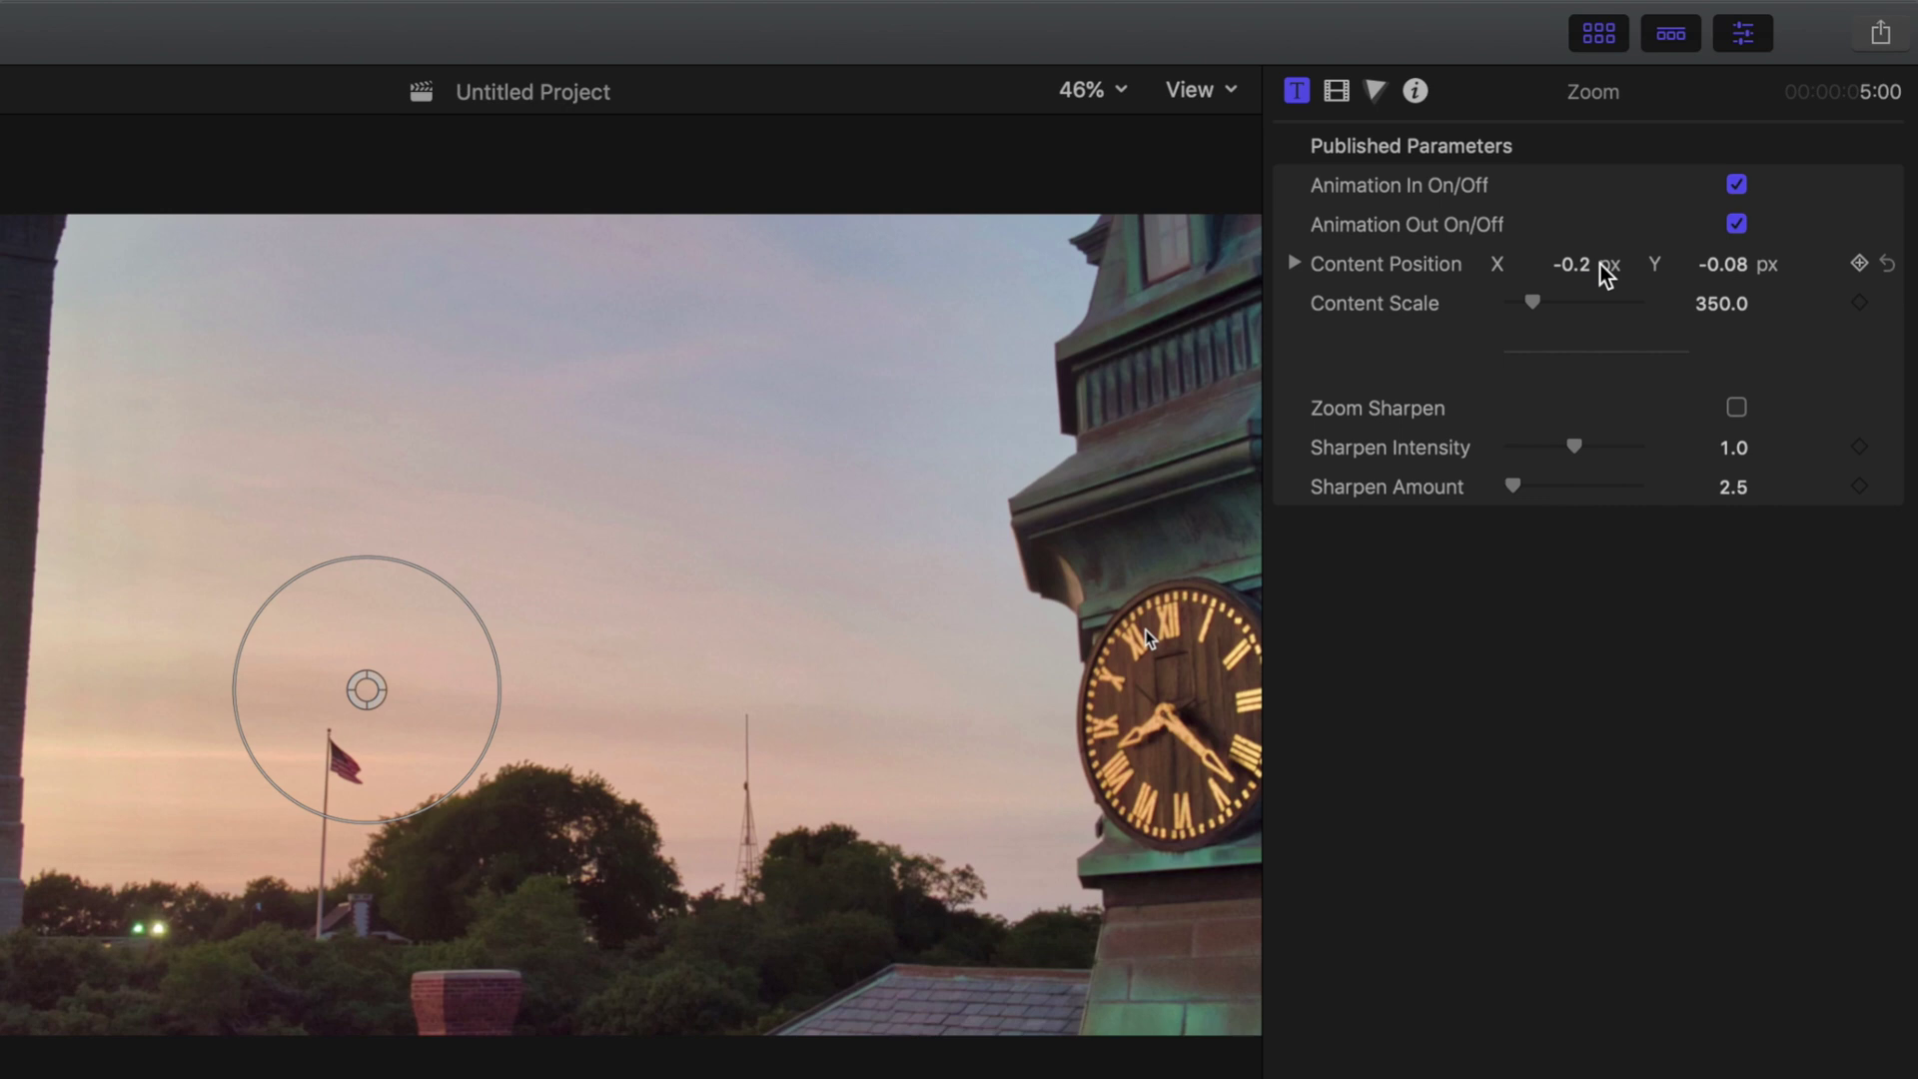
pyautogui.moveTo(1576, 266); pyautogui.dragTo(1711, 272)
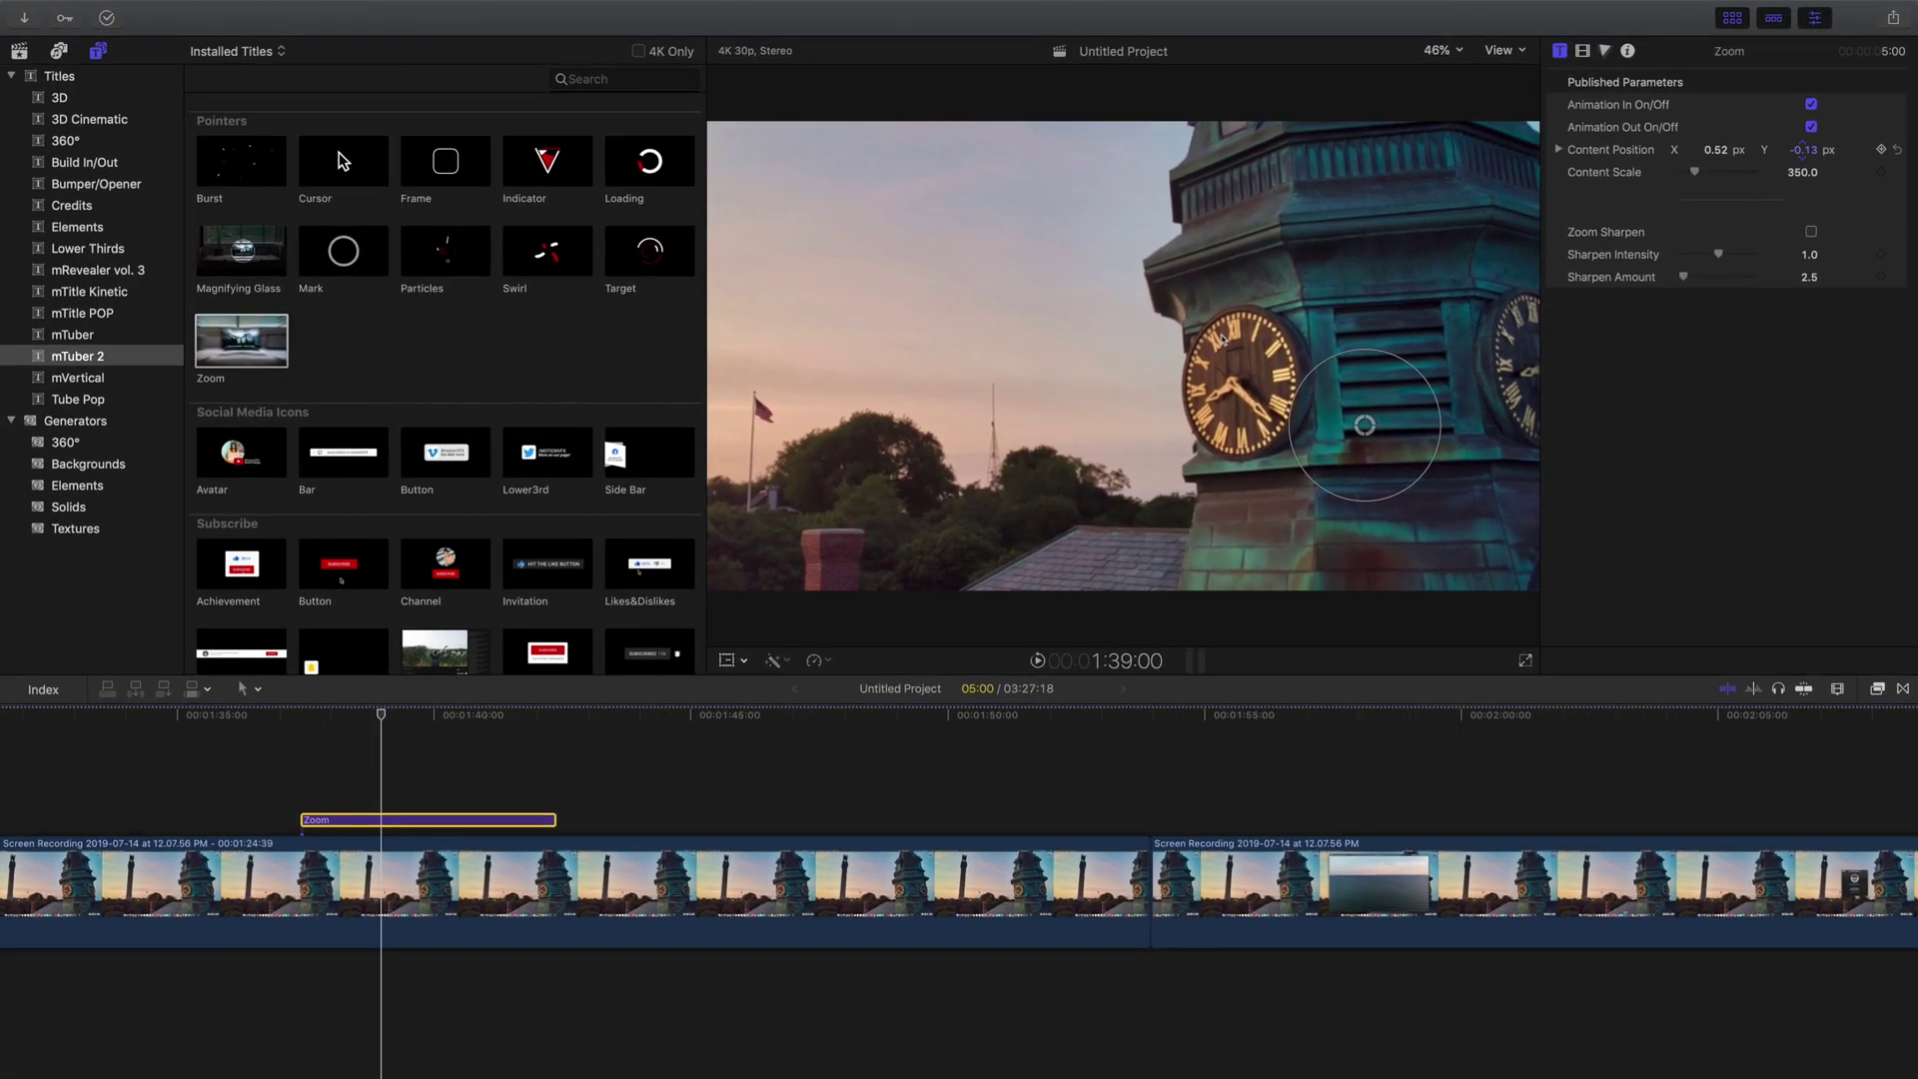
pyautogui.moveTo(1802, 152); pyautogui.dragTo(1807, 152)
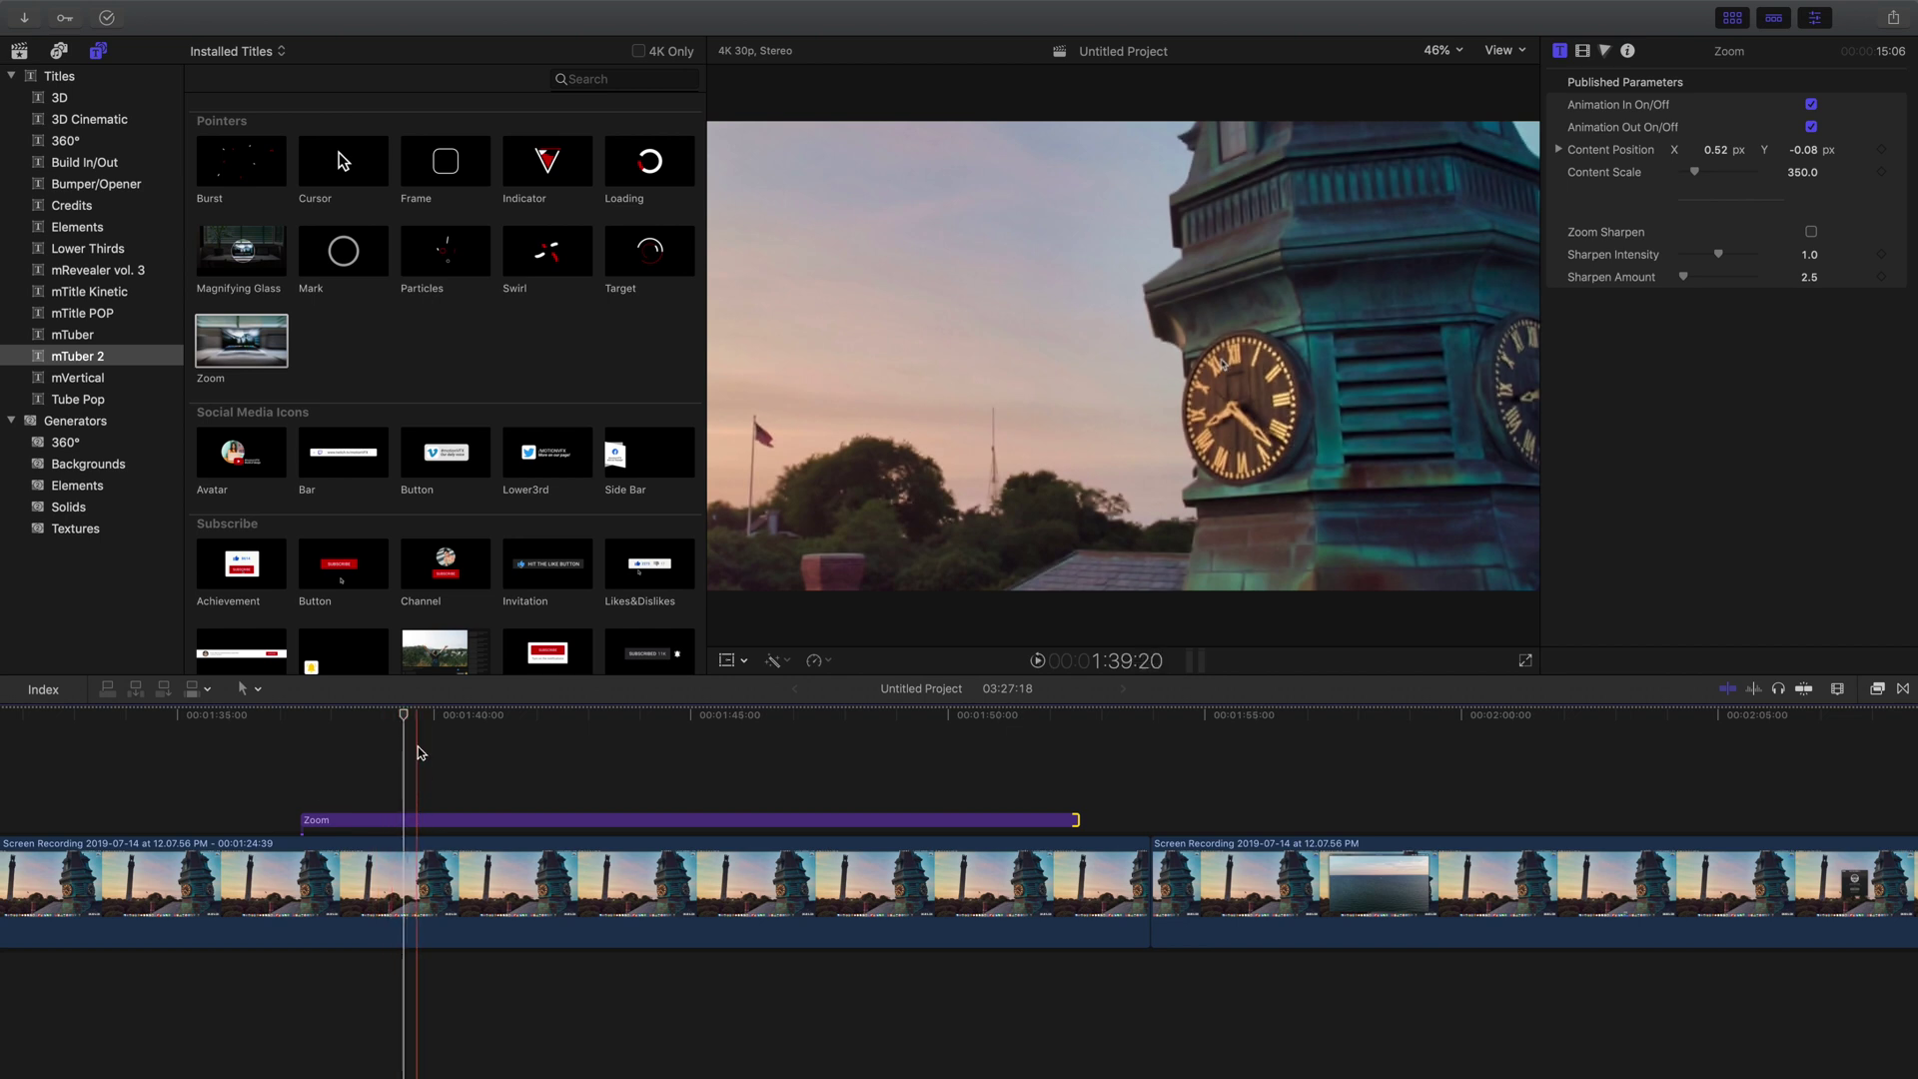
# Step: Put the playhead at 1:41:00 and select the Zoom title clip
pyautogui.click(487, 735)
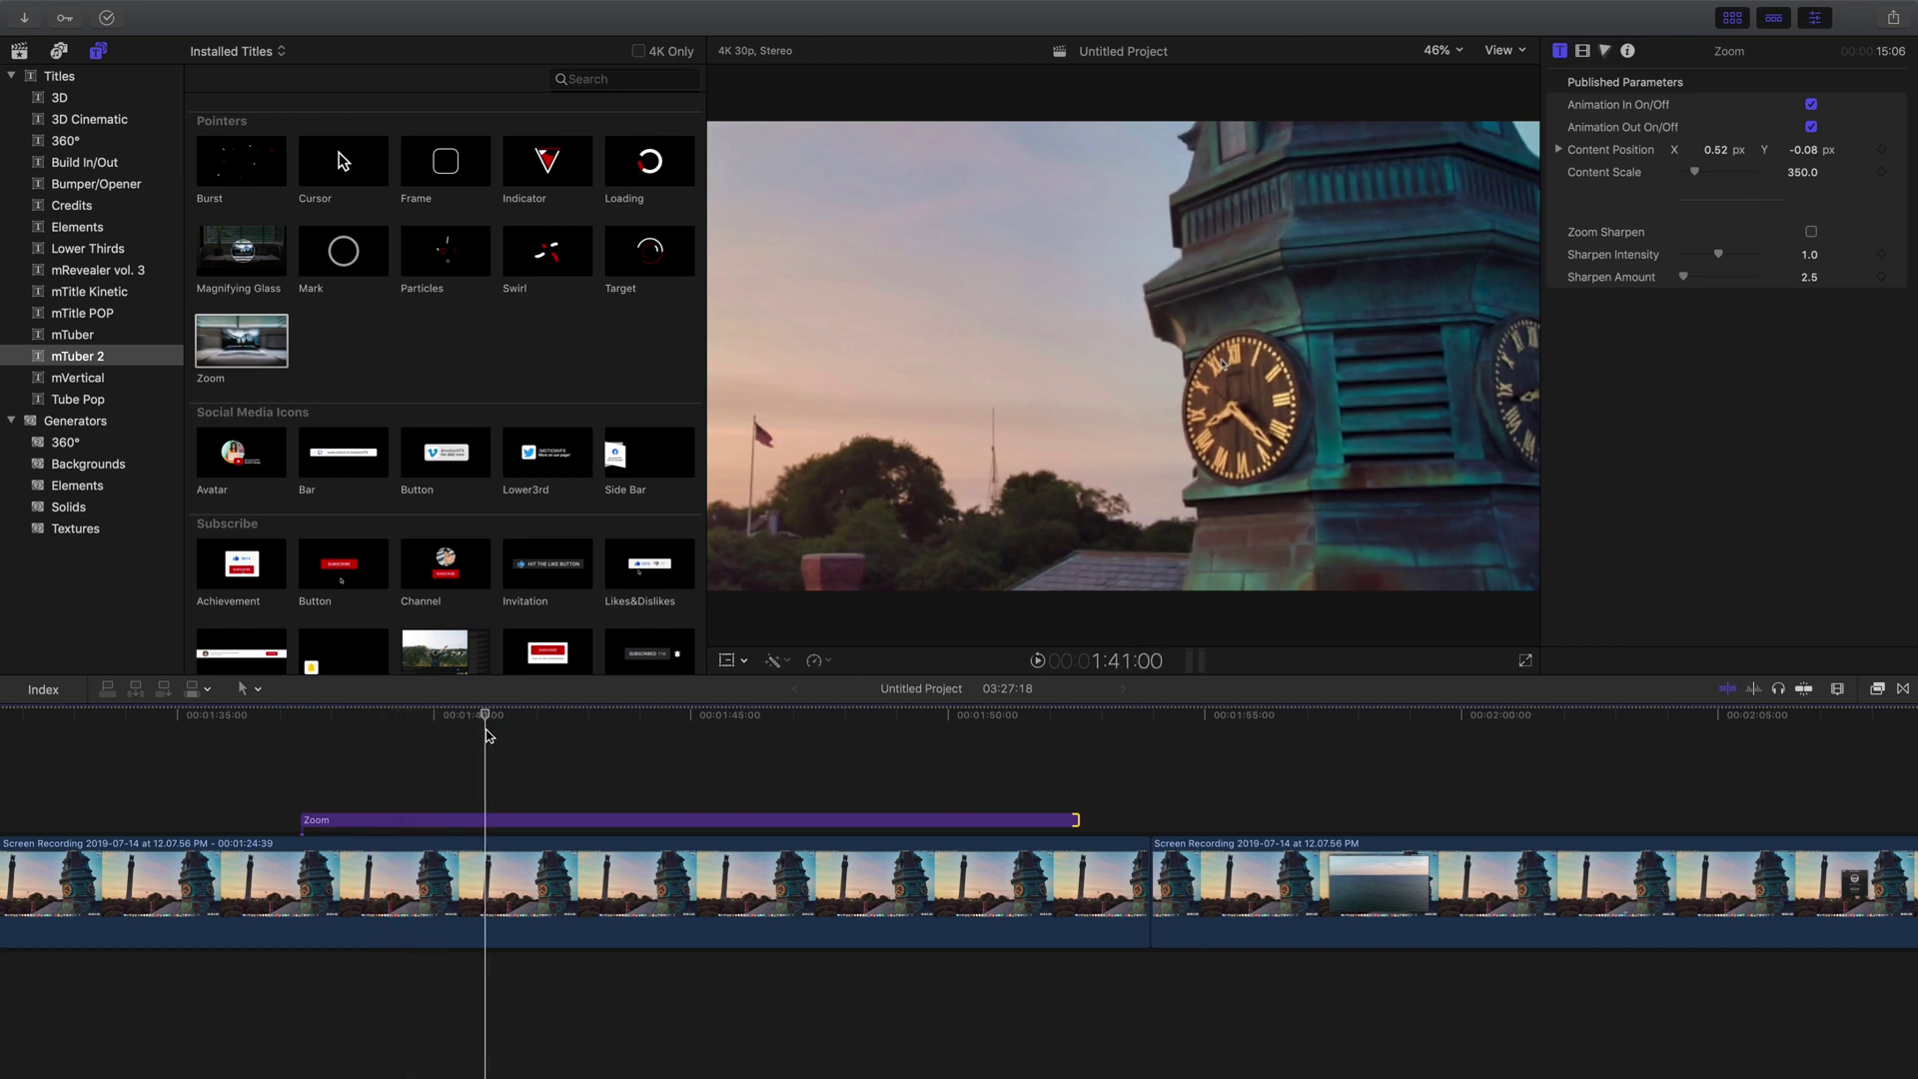
pyautogui.click(486, 821)
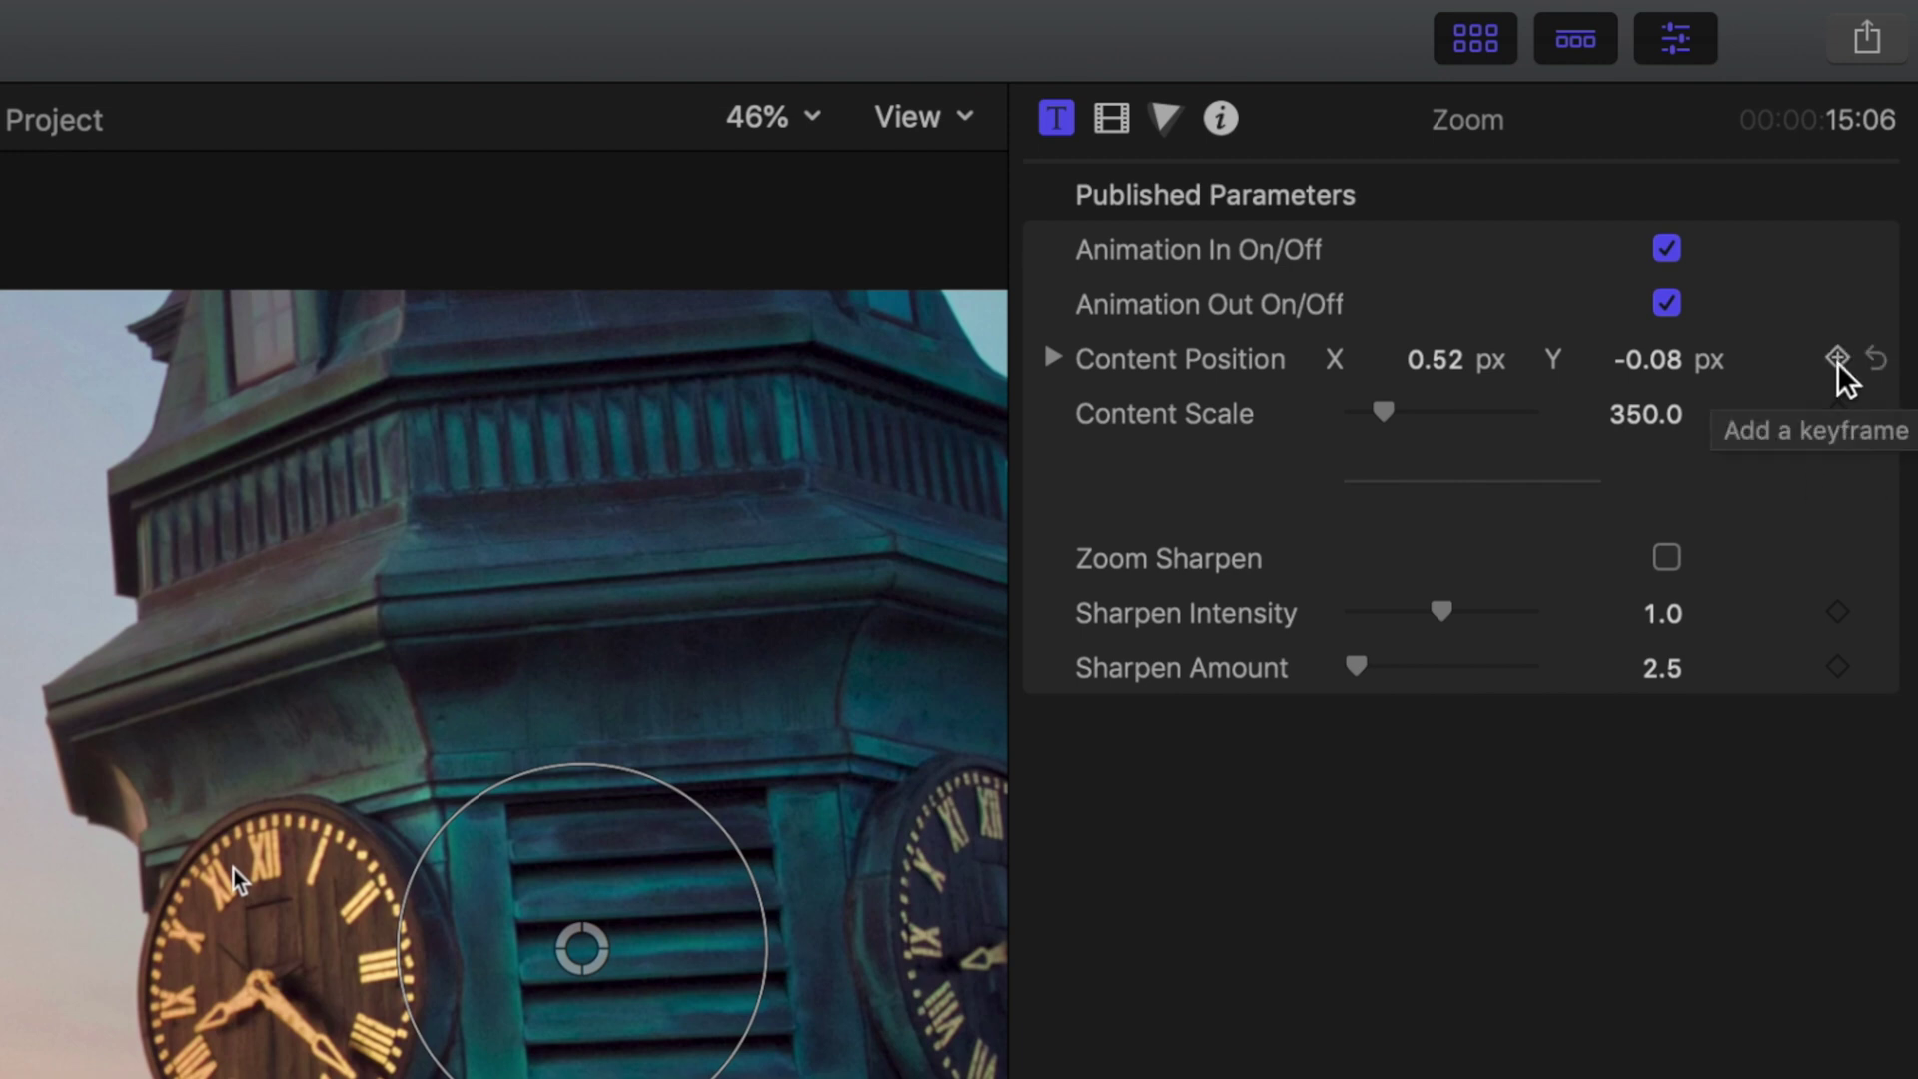
# Step: Add keyframes for the Zoom title's Content Position and Content Scale at 1:41:00
pyautogui.click(1839, 362)
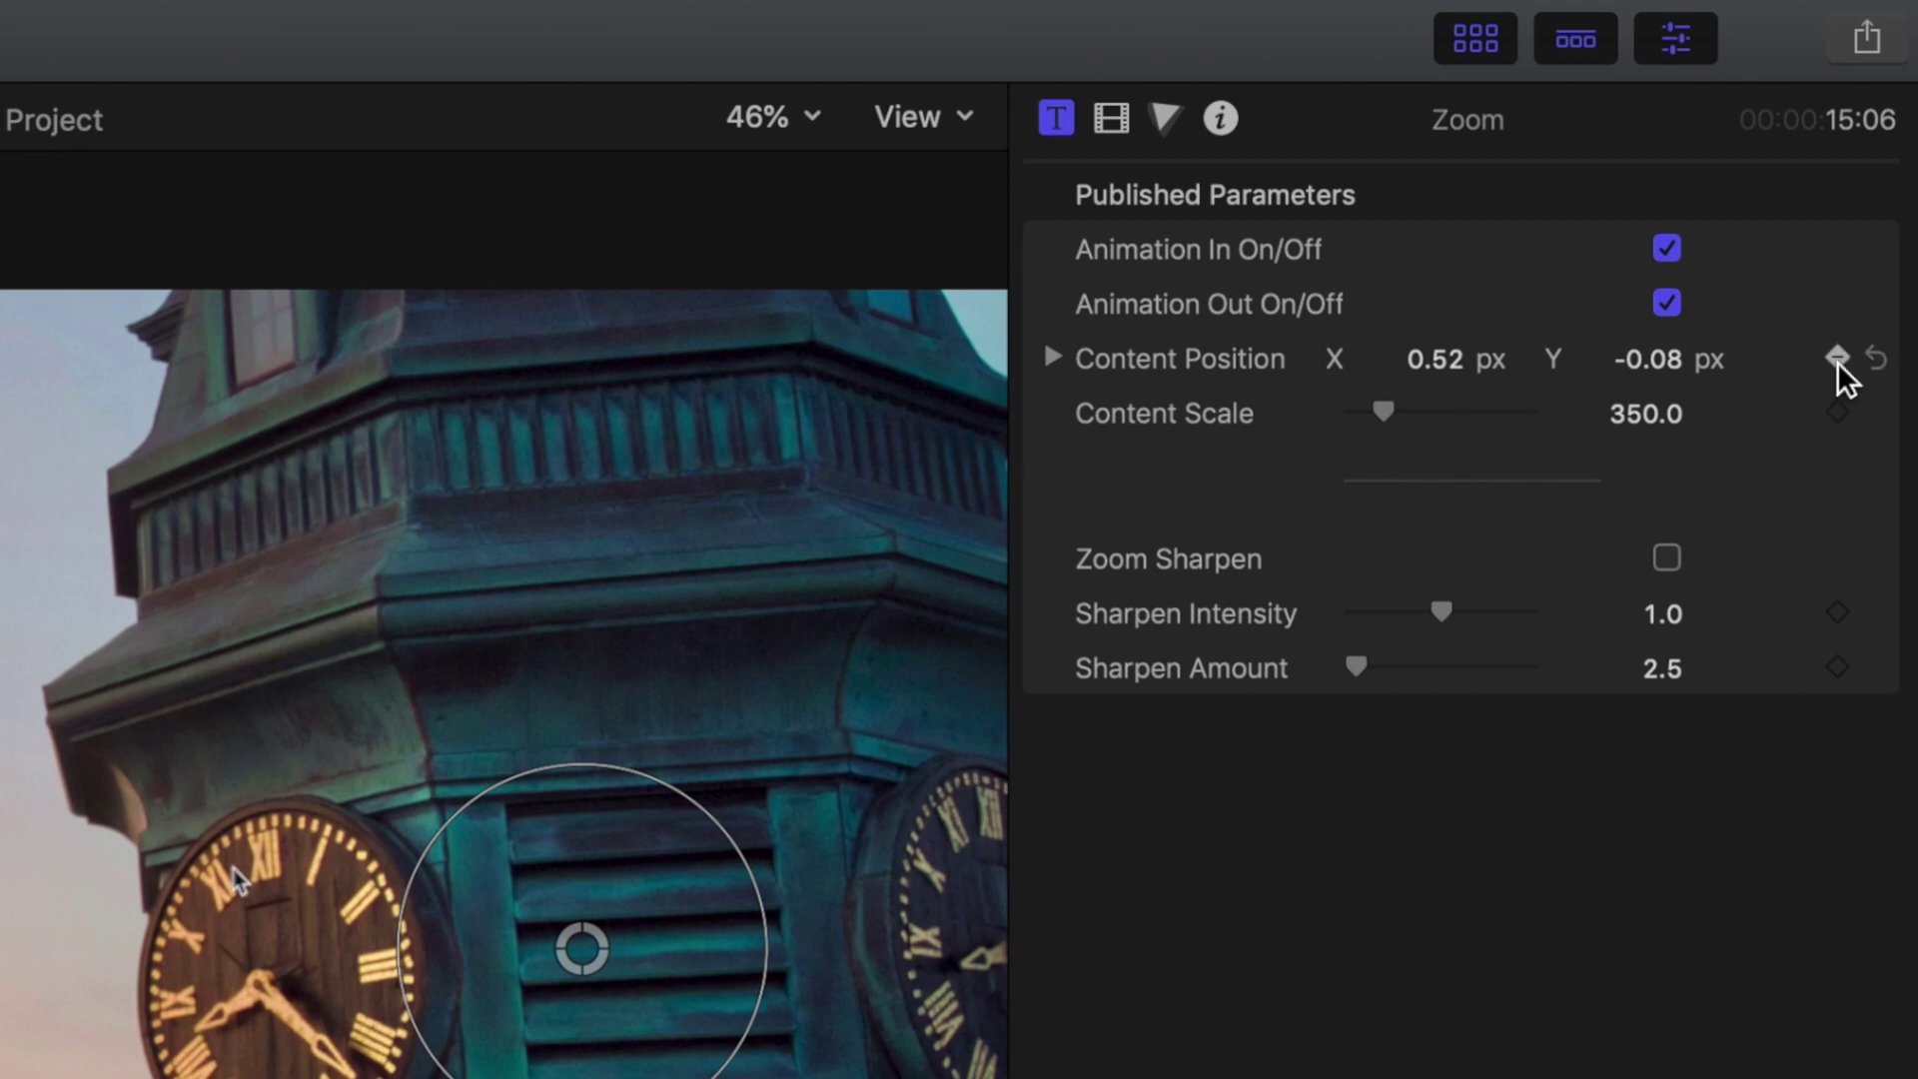
pyautogui.click(1840, 414)
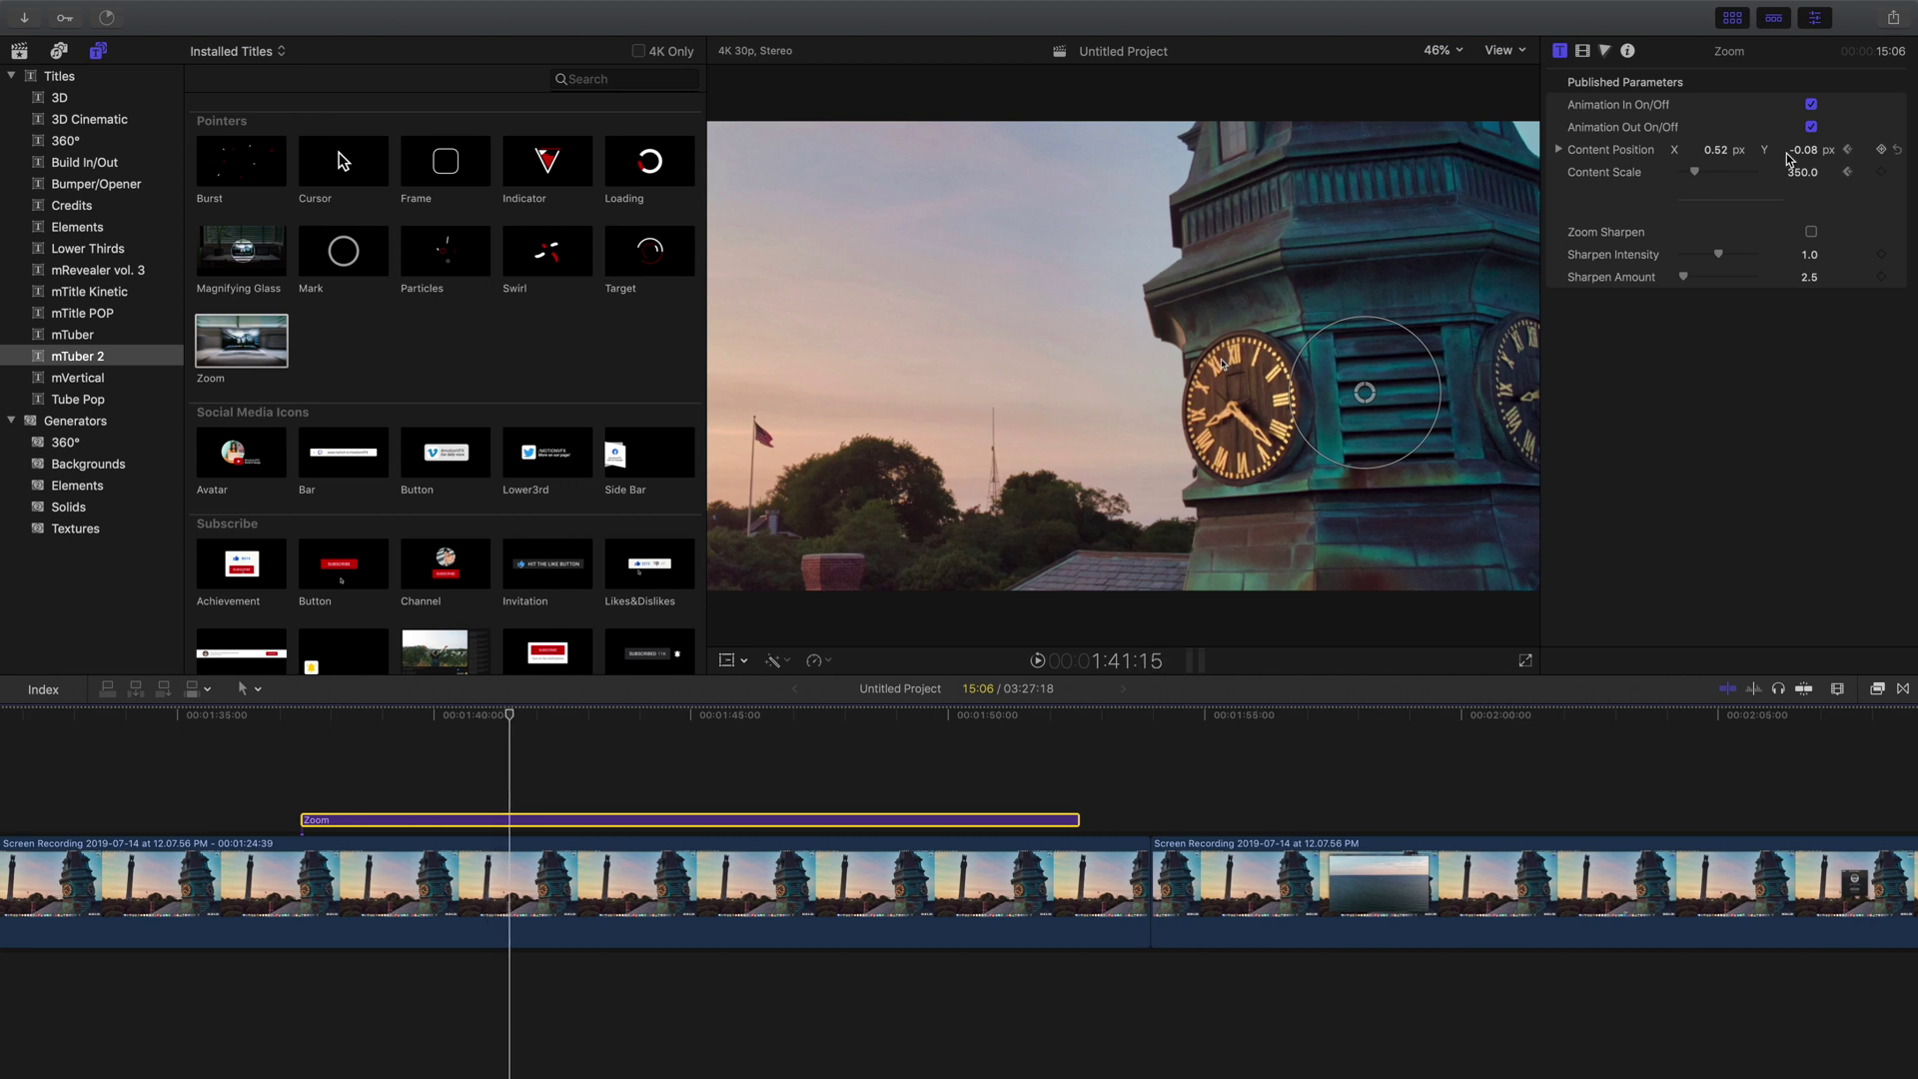
# Step: Scrub the Zoom title's Content Position to pan the magnified view to the tall tower
pyautogui.moveTo(1721, 155); pyautogui.dragTo(1807, 149)
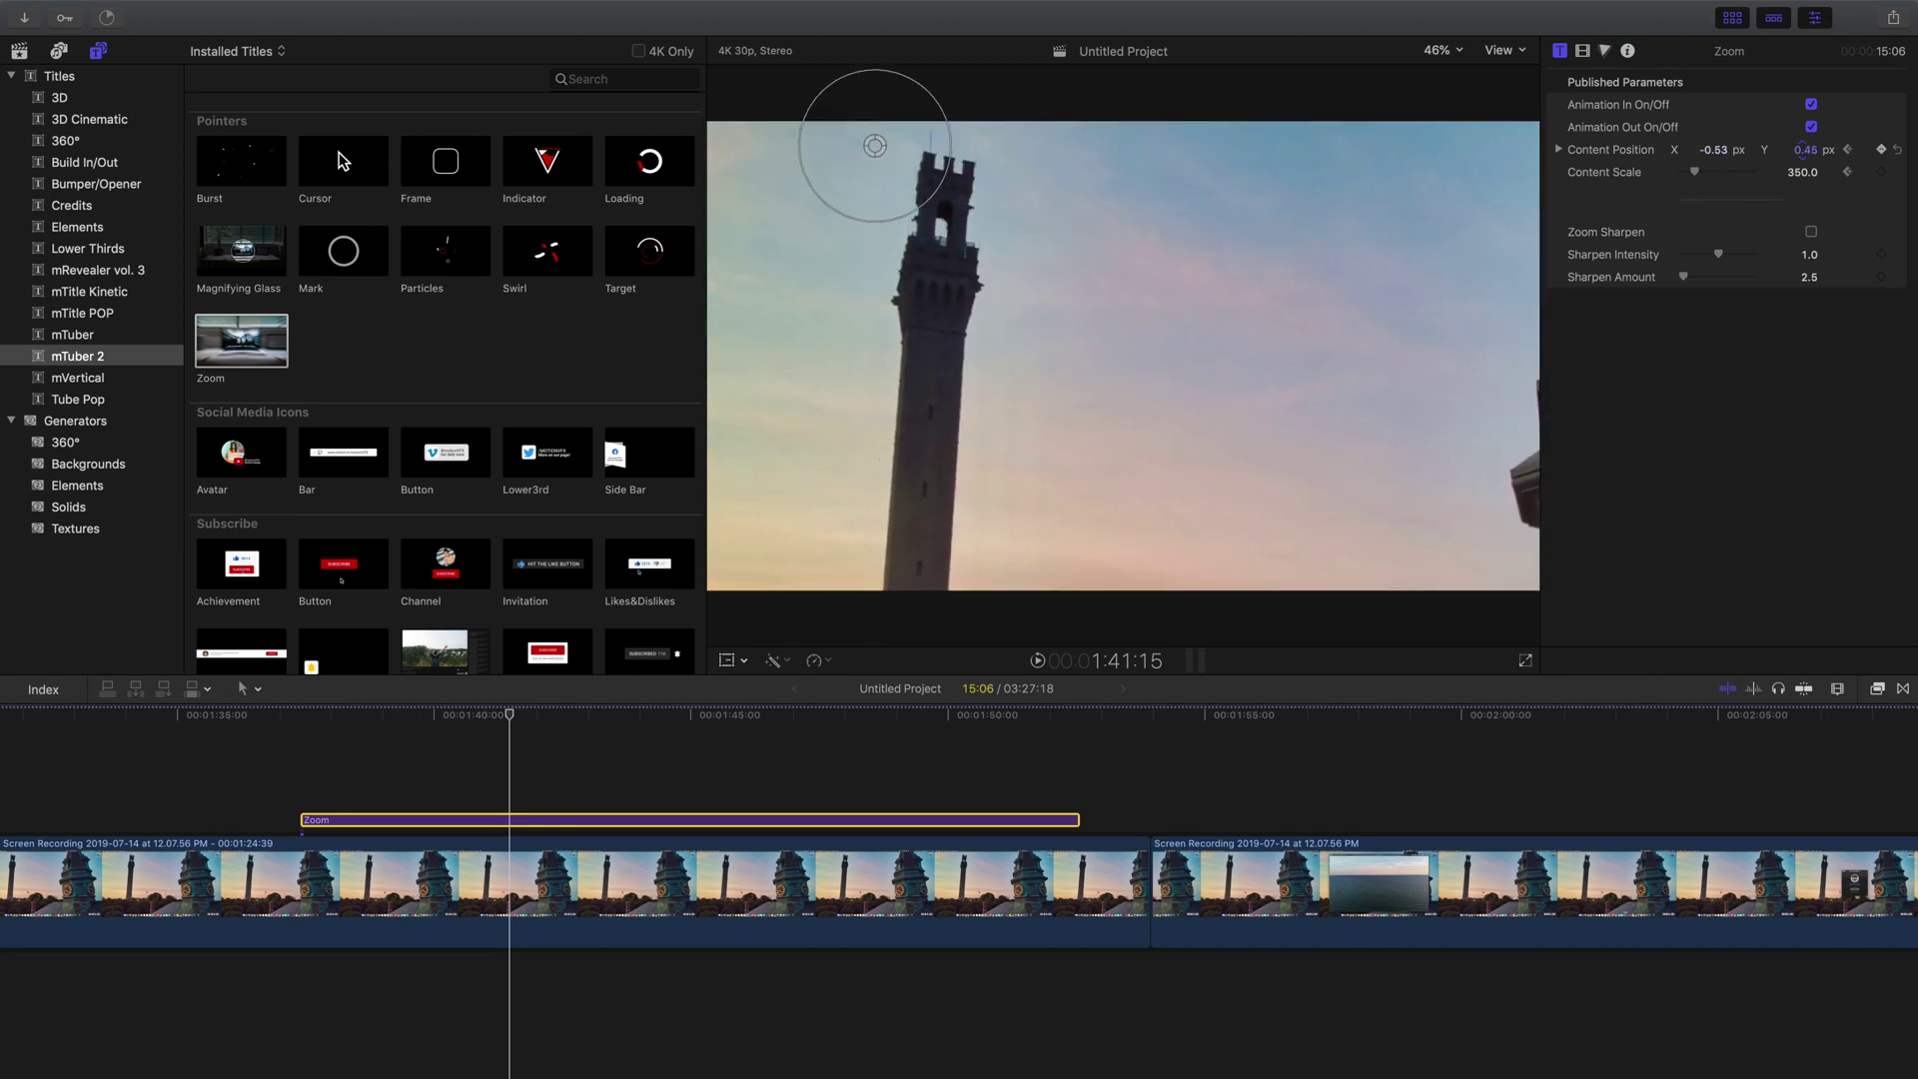